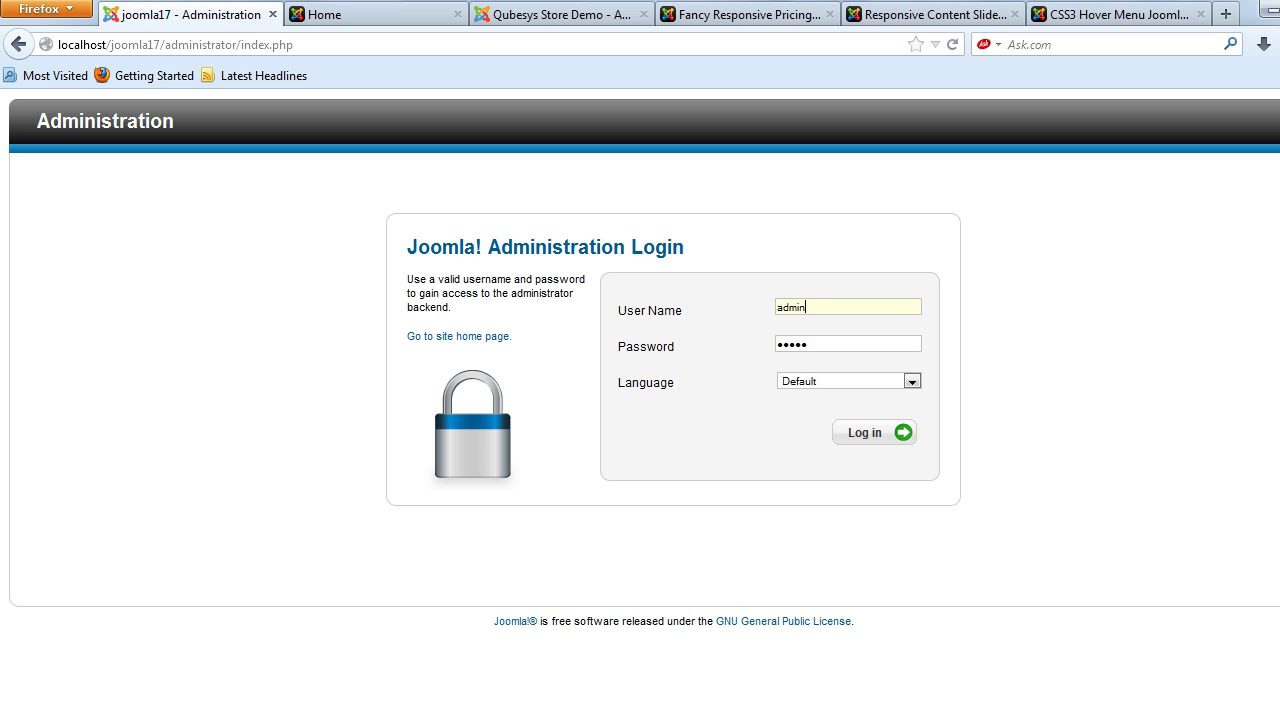
Log in to the Joomla administration backend and open the Extension Manager
key(Return)
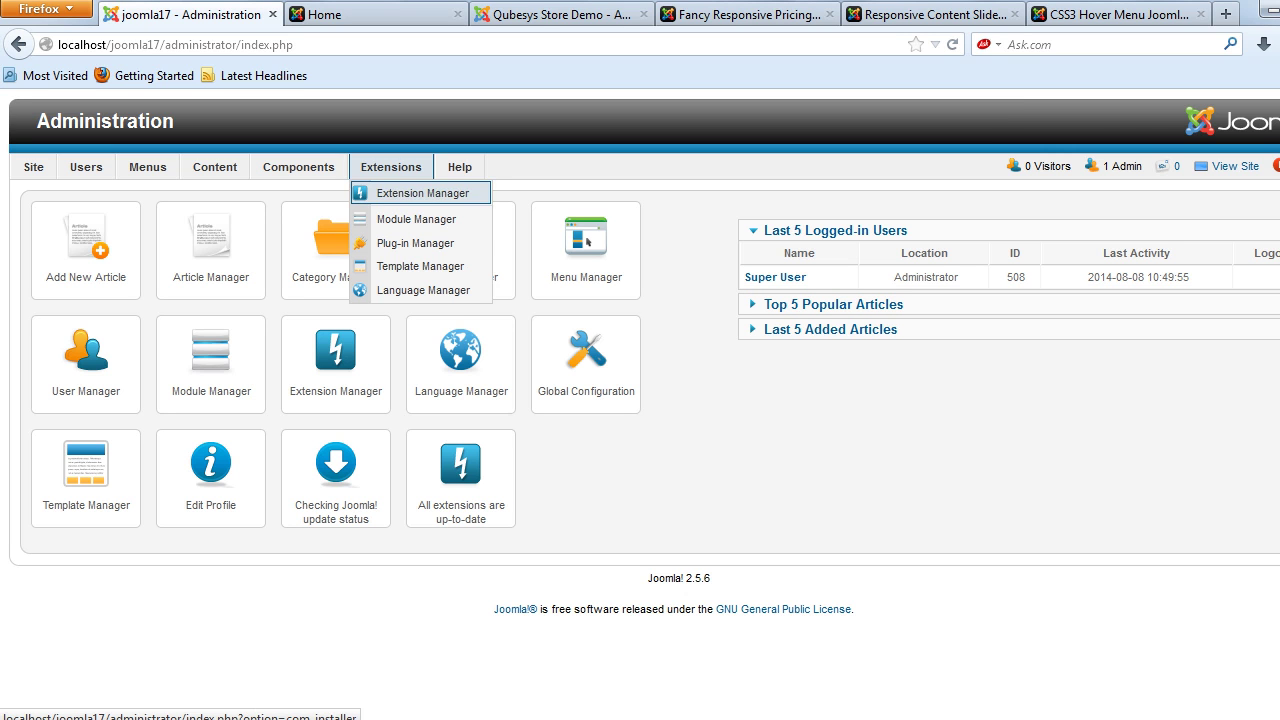
click(400, 191)
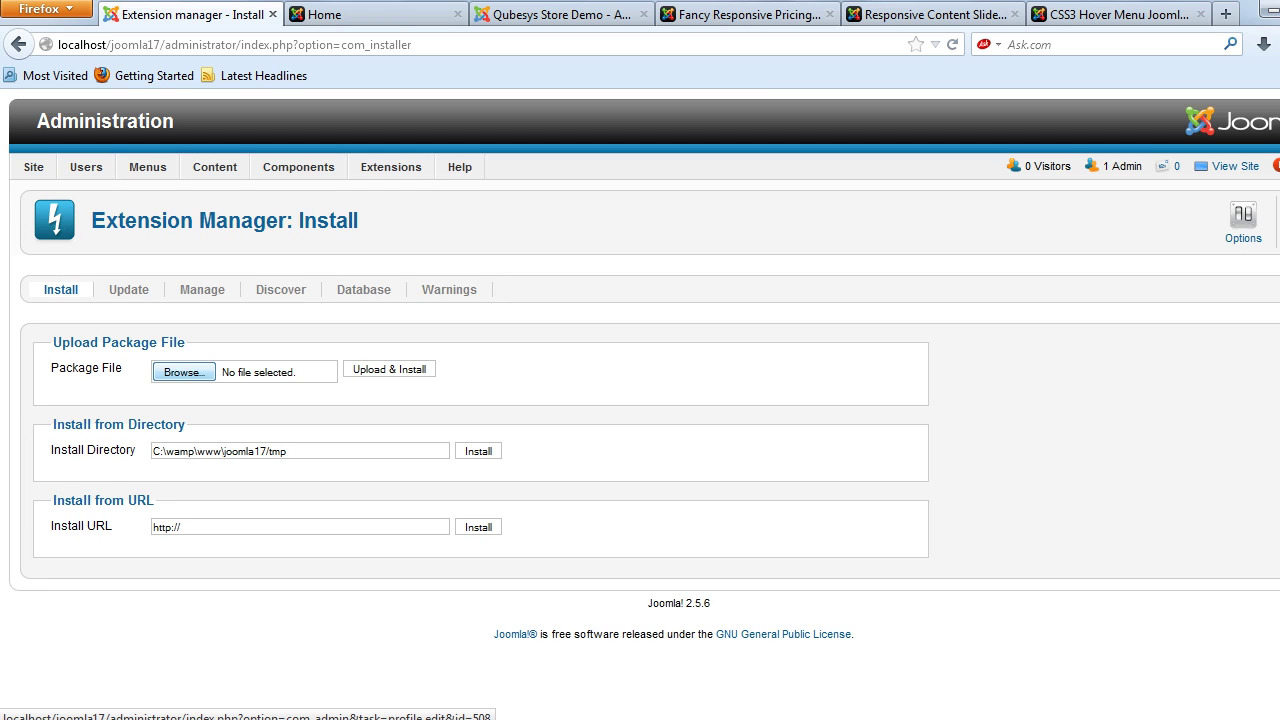
Choose pkg_multimarker-pro.zip from the Multi_Marker_Component_UNZIP folder inside the desktop's Module folder, and upload and install it
click(183, 371)
click(373, 52)
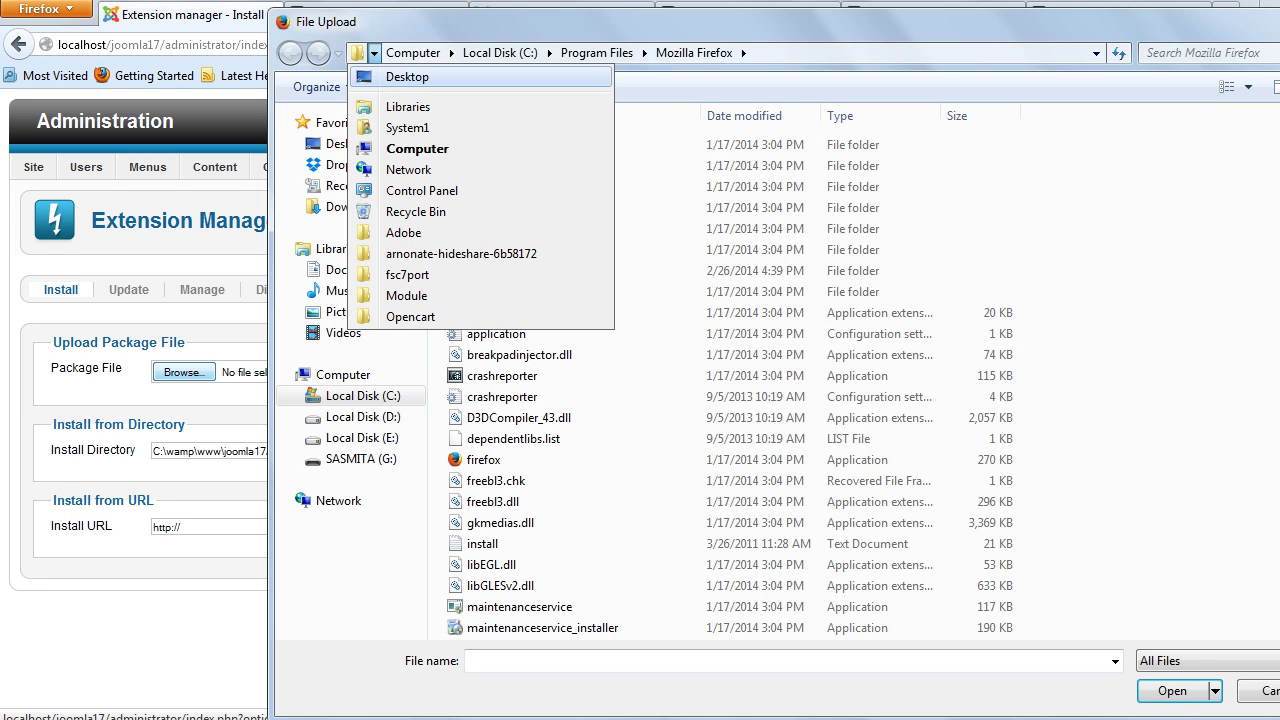
click(407, 76)
double_click(605, 440)
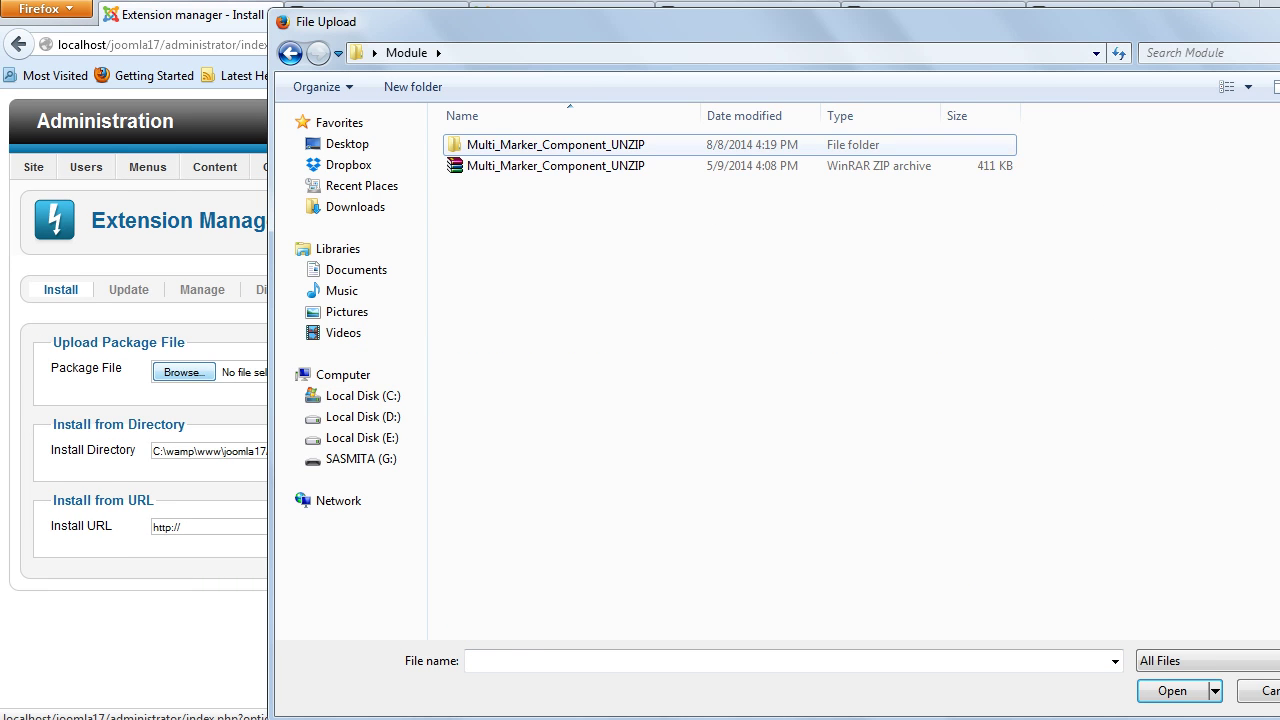
double_click(556, 145)
double_click(556, 145)
double_click(556, 145)
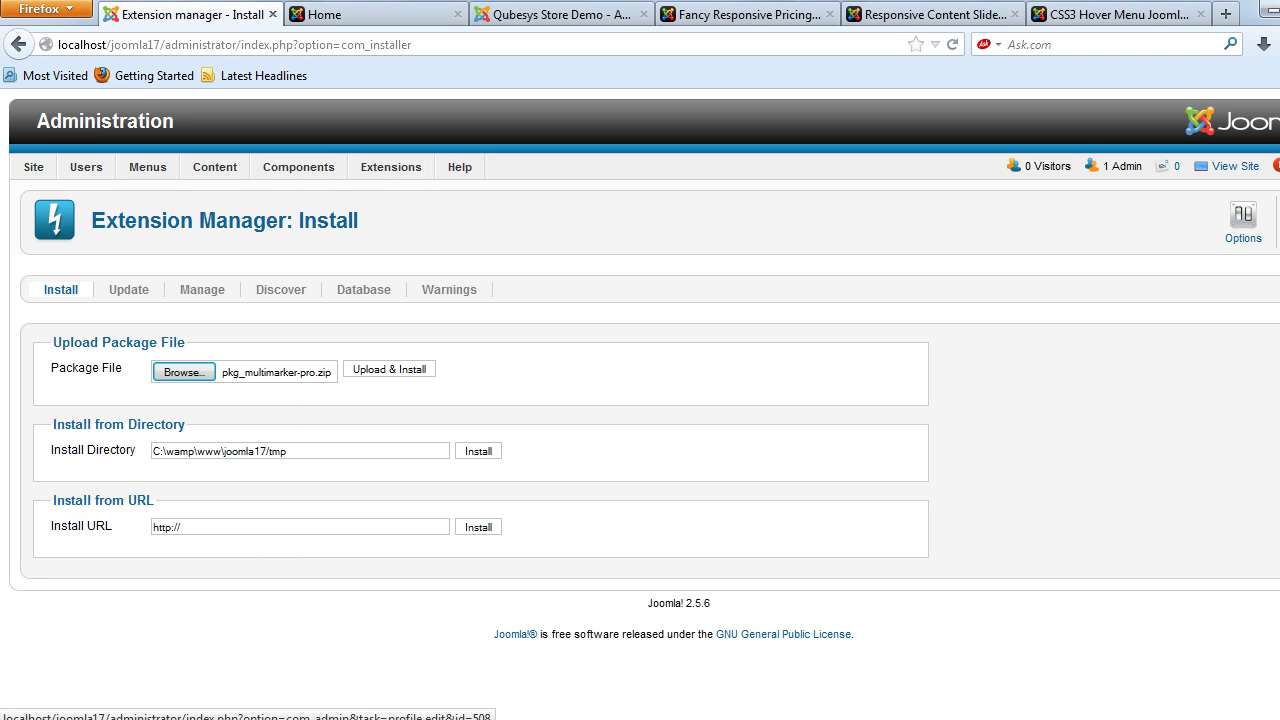
click(389, 369)
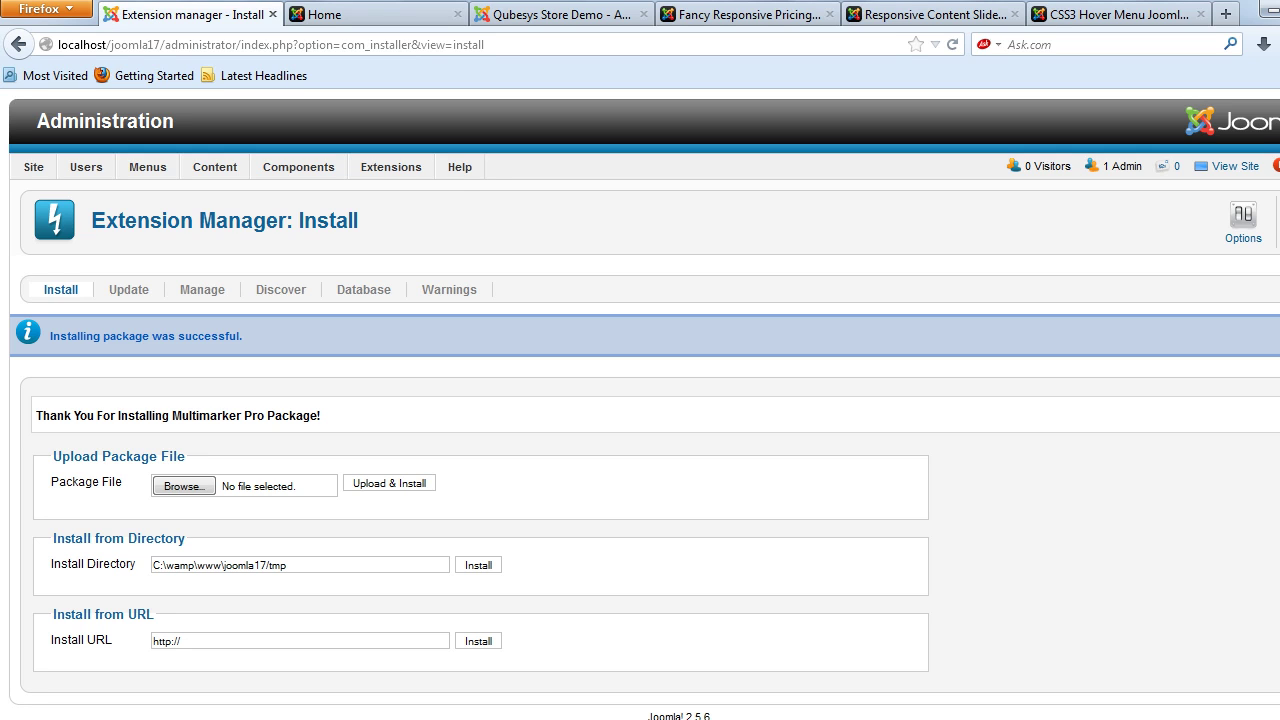
Open the Multimarker Pro module for editing, set its status to Published and its position to atomic-topmenu
mouse_move(391, 167)
click(400, 218)
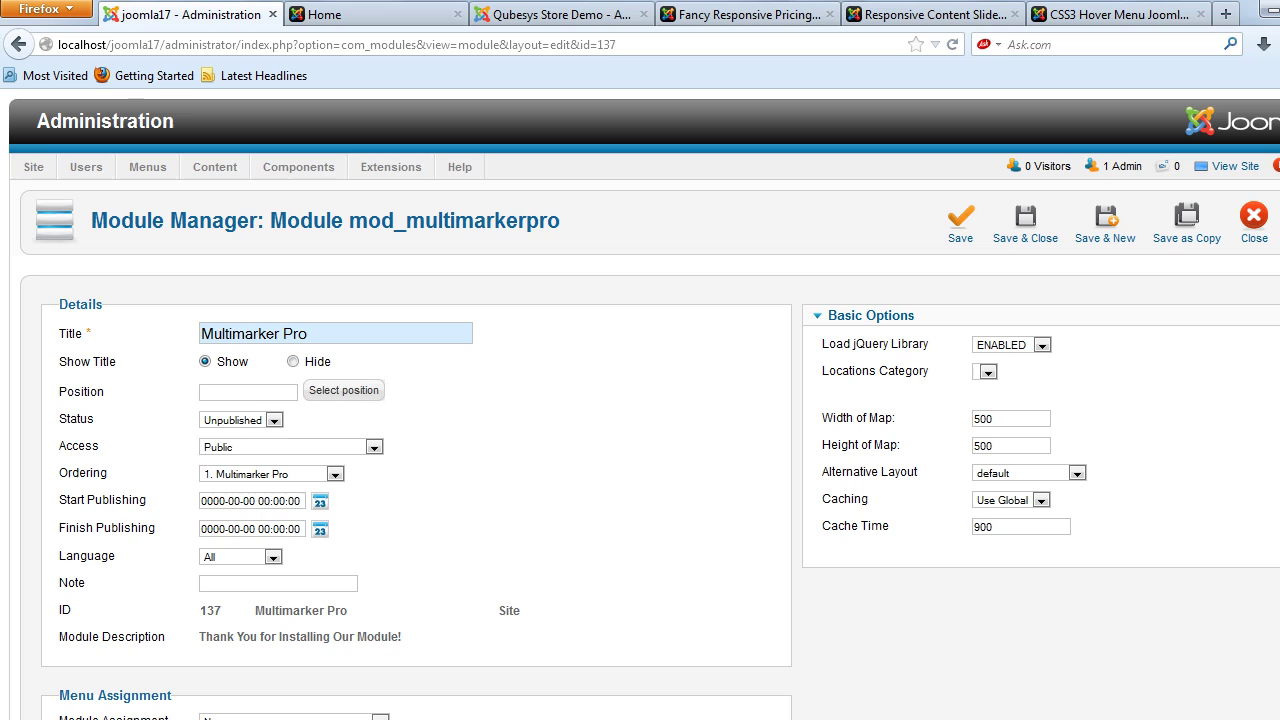
click(240, 420)
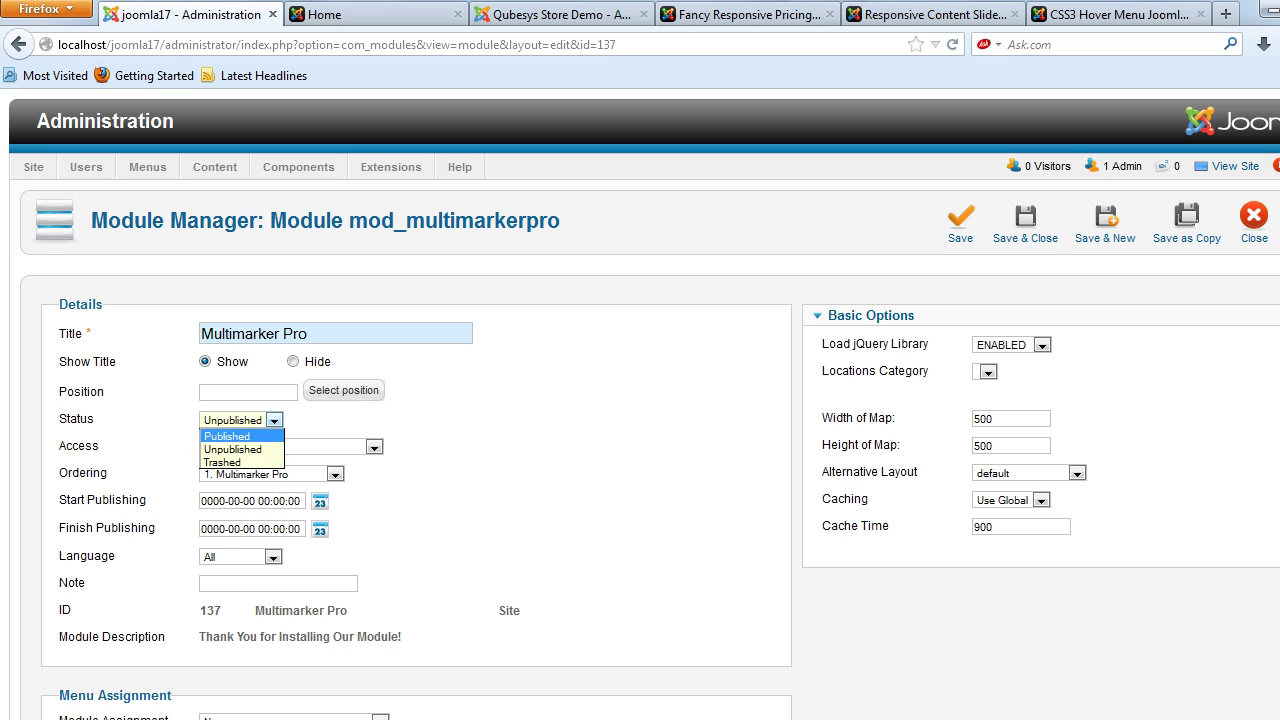
click(226, 434)
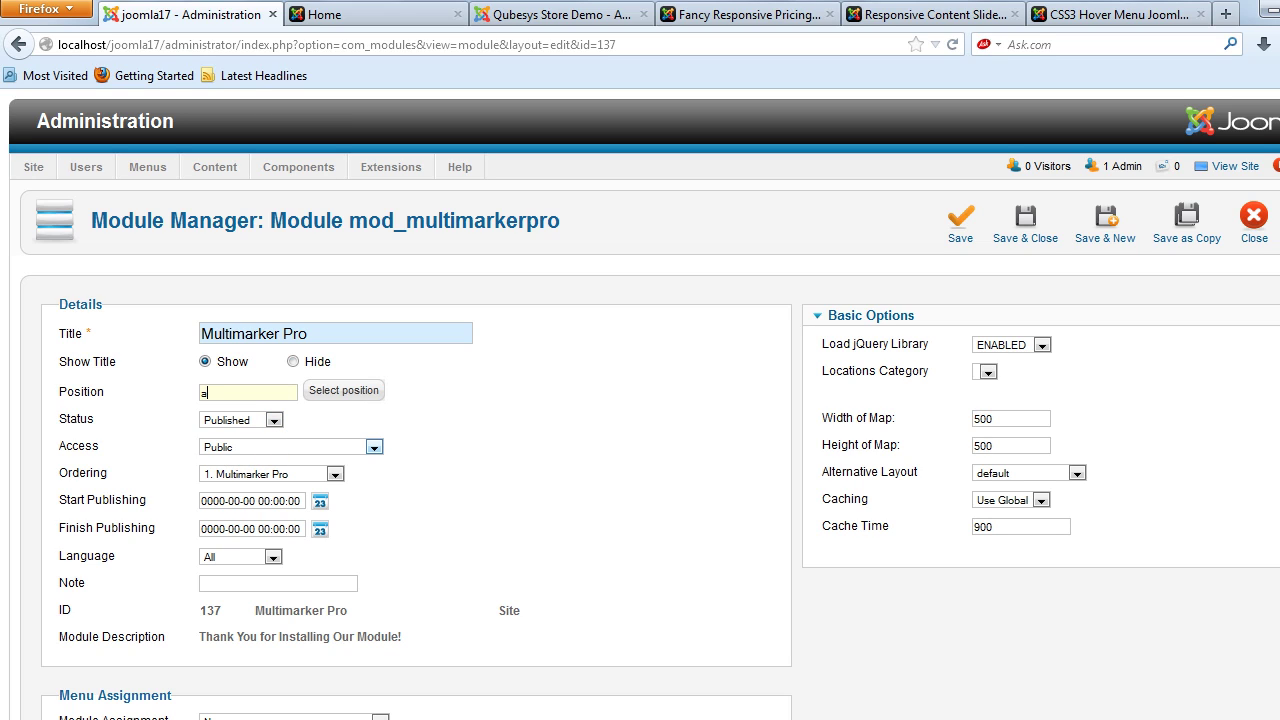
text(atomic-topmenu)
Assign the Multimarker Pro module to all pages, and save and close it
scroll(375, 448, down, 4)
click(380, 494)
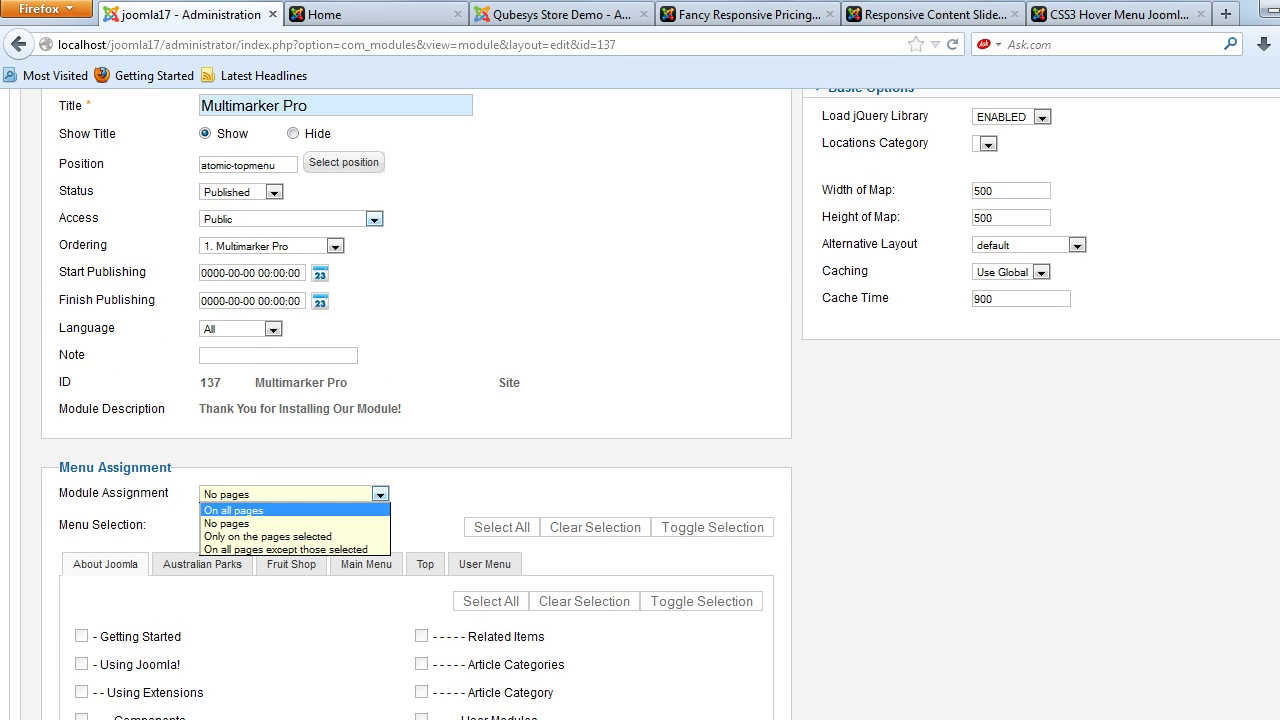
click(234, 510)
scroll(640, 404, up, 2)
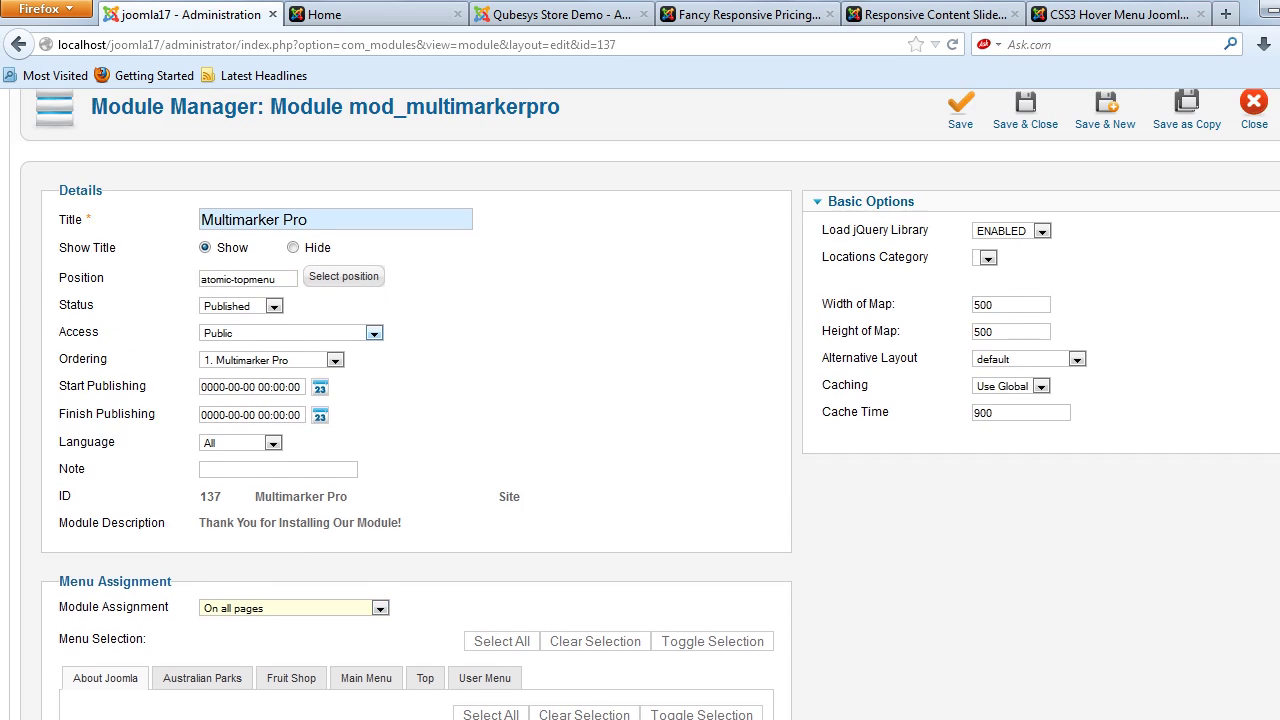
scroll(640, 400, up, 2)
click(1025, 225)
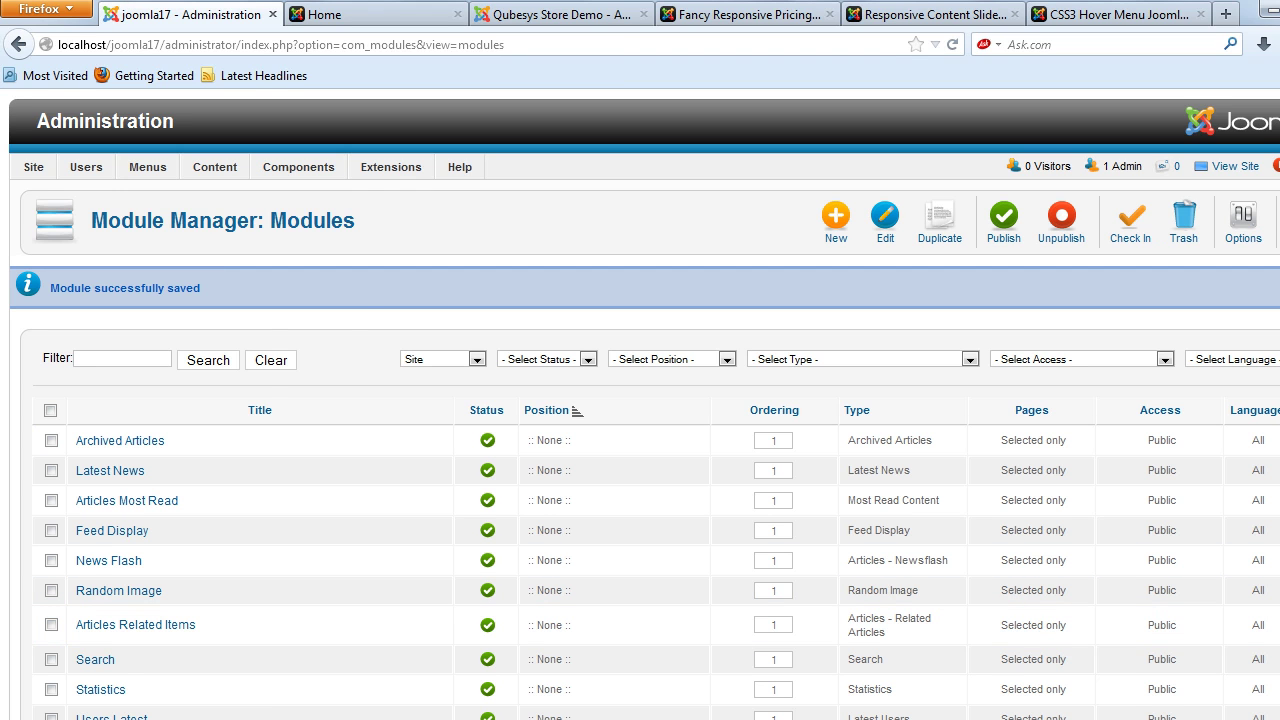
Create a Multimarker-Pro category titled Multi1, and save and close it
mouse_move(310, 312)
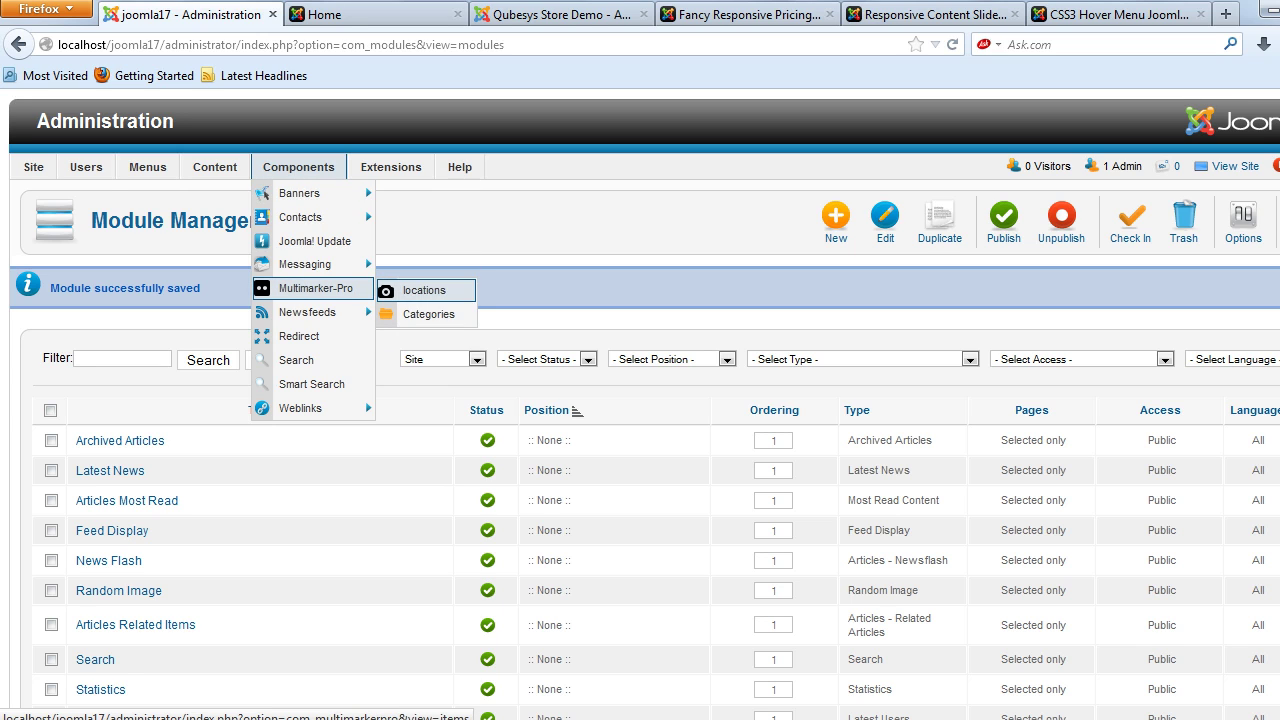
click(425, 312)
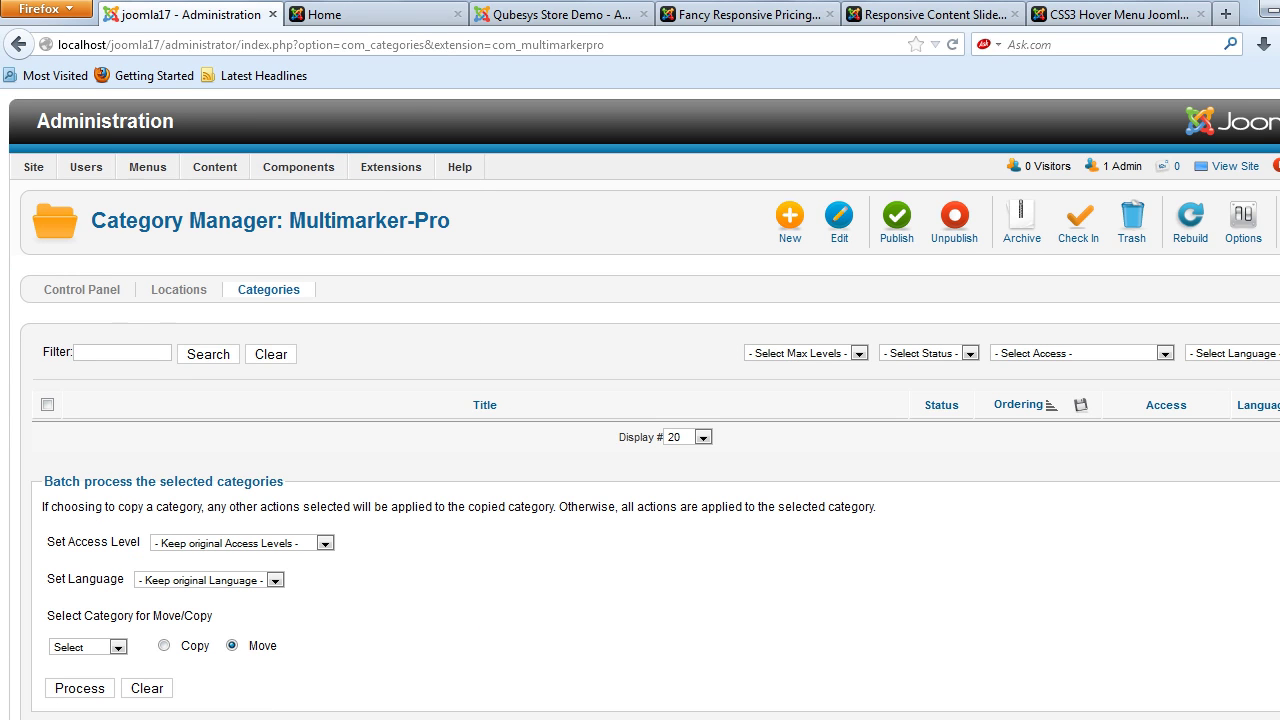
click(790, 220)
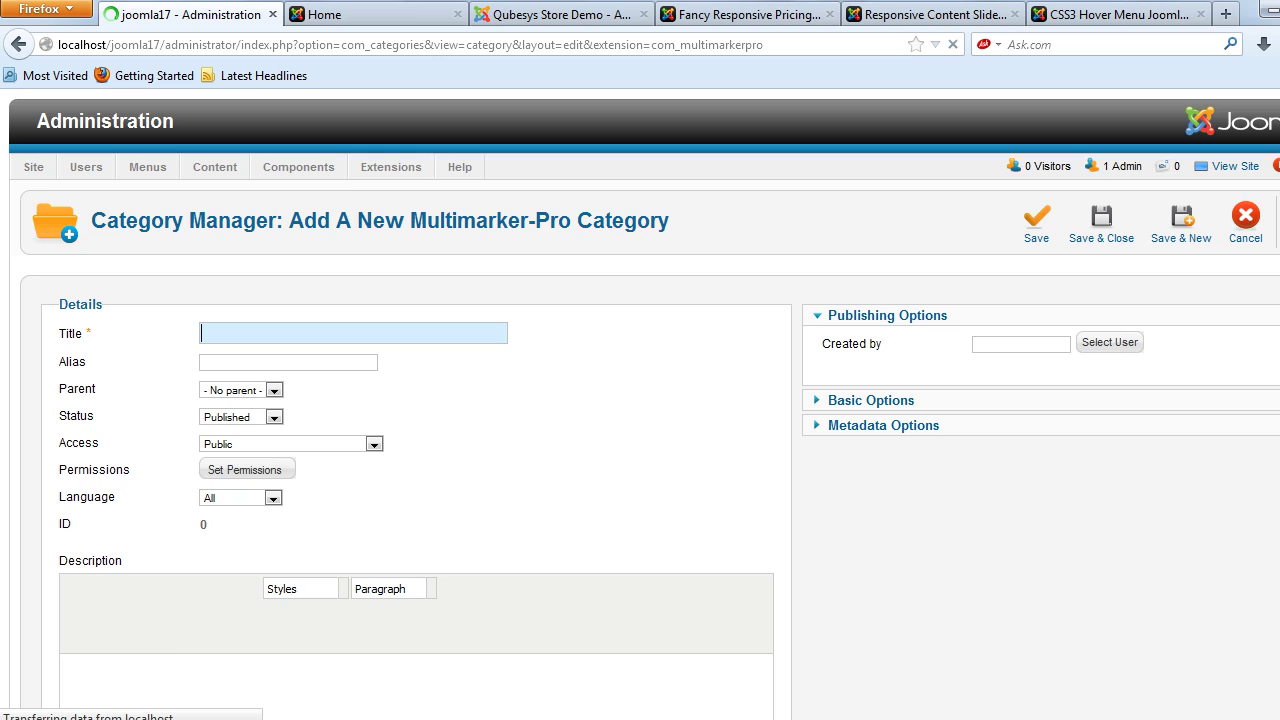
text(Mi)
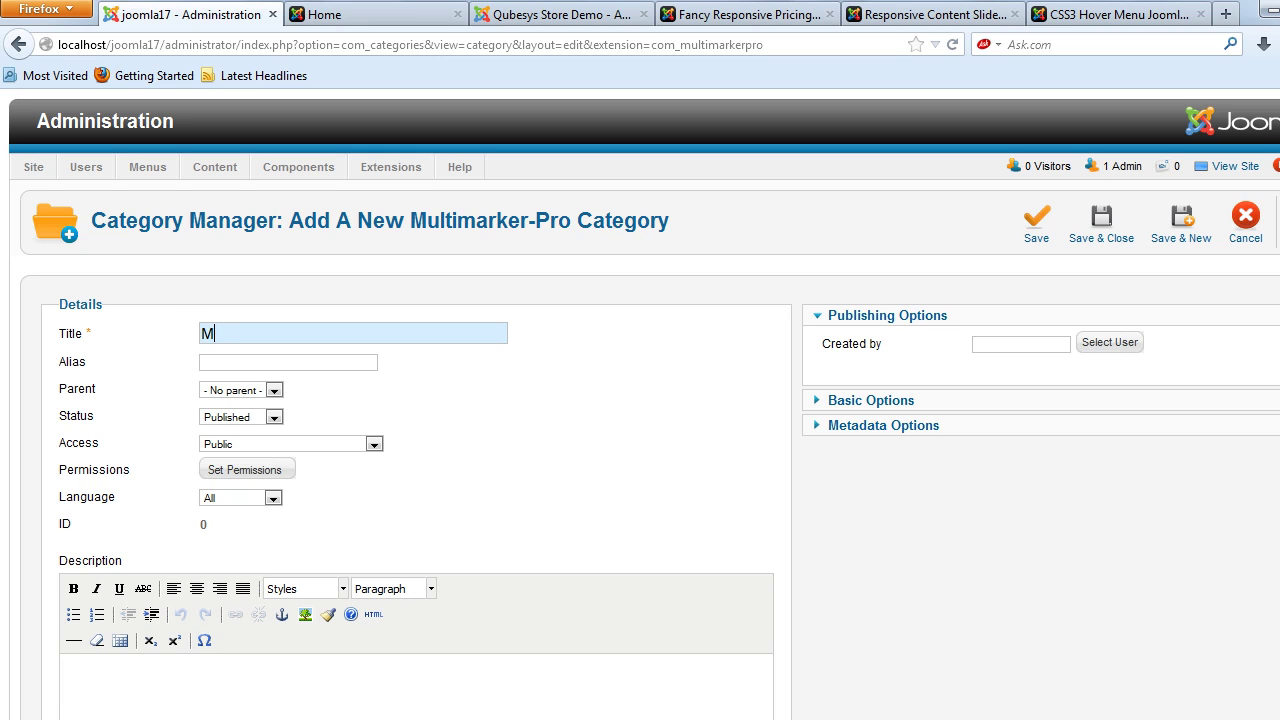
text(ulti1)
click(1101, 222)
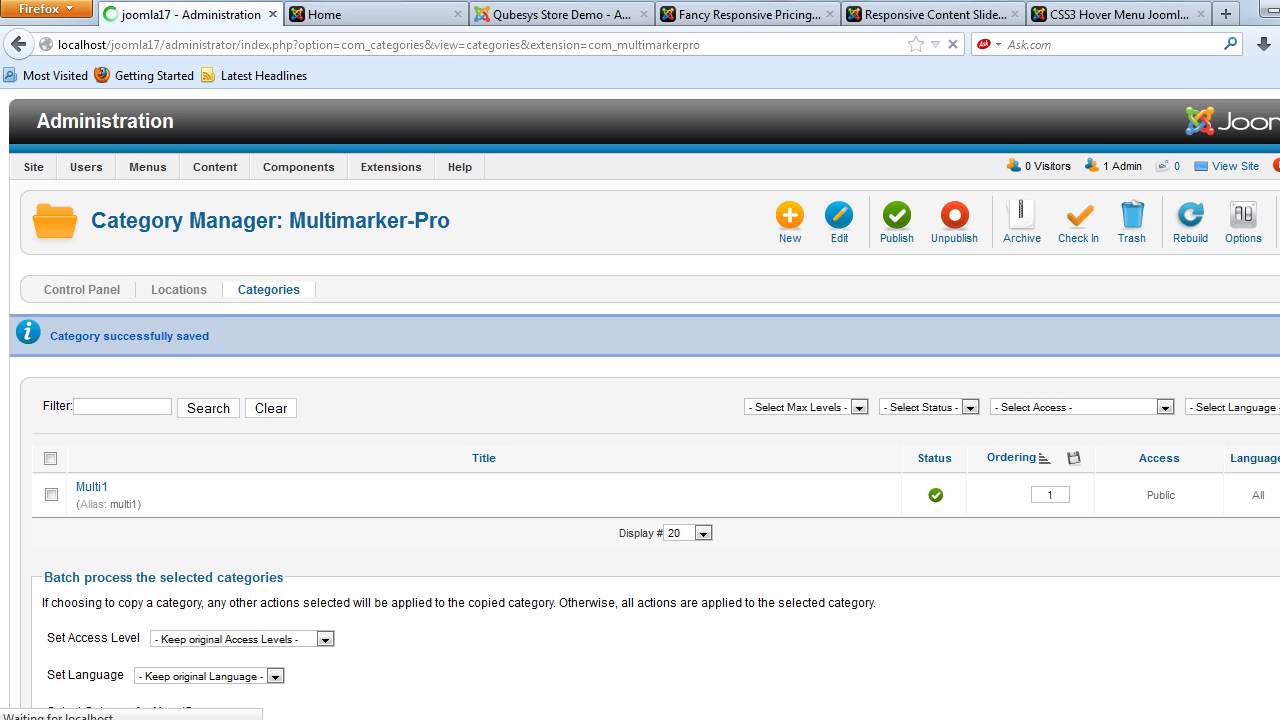
Create a new Multimarker-Pro location and title it Title1, as in the demo site's location
mouse_move(299, 168)
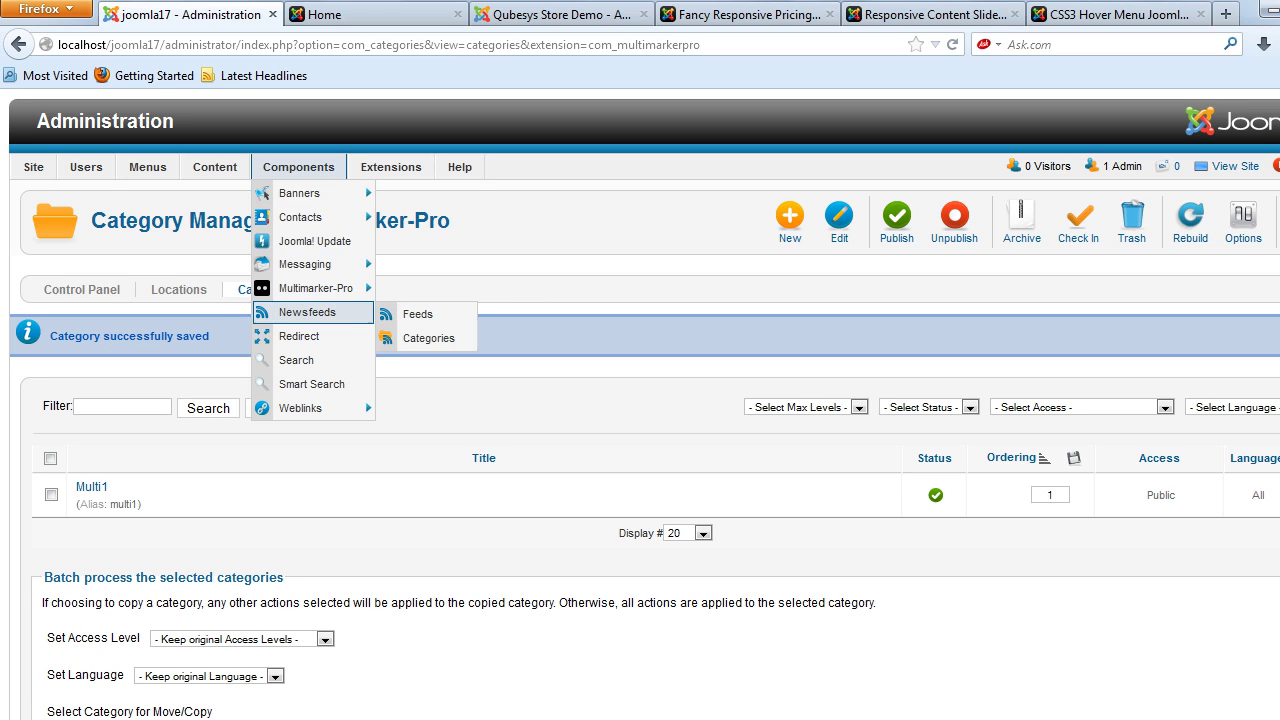
mouse_move(316, 289)
click(424, 290)
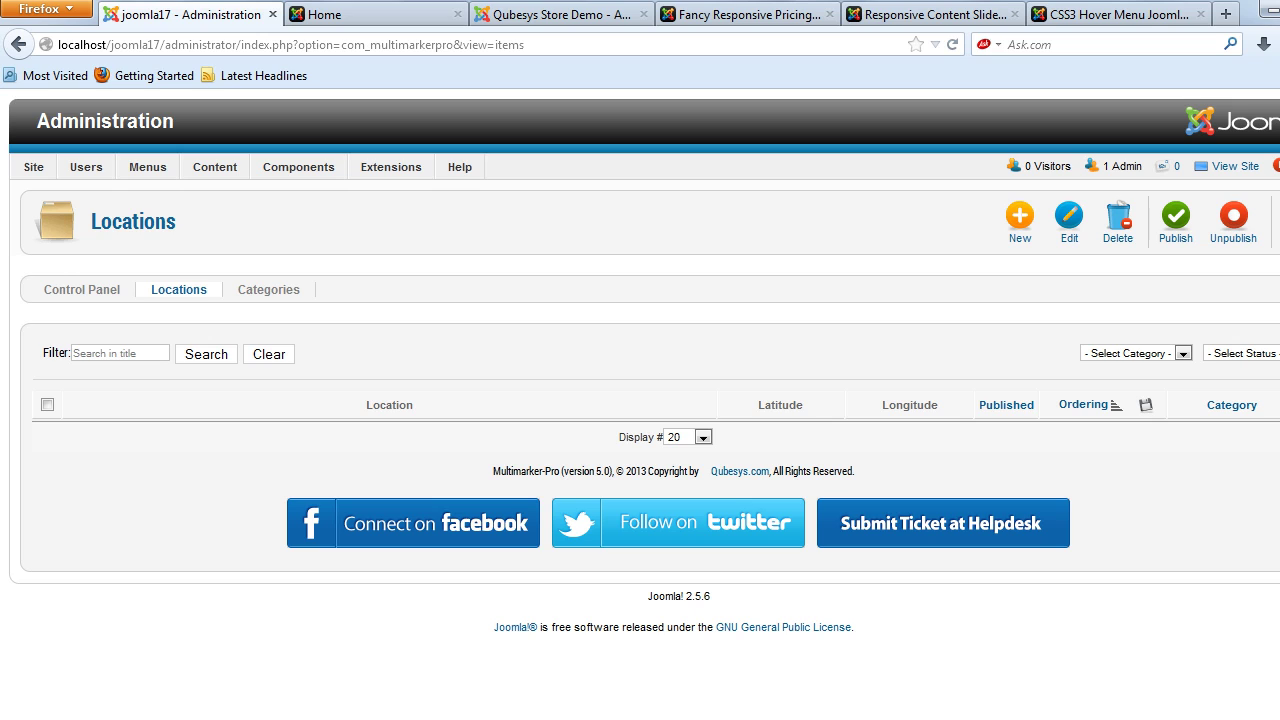
click(1020, 222)
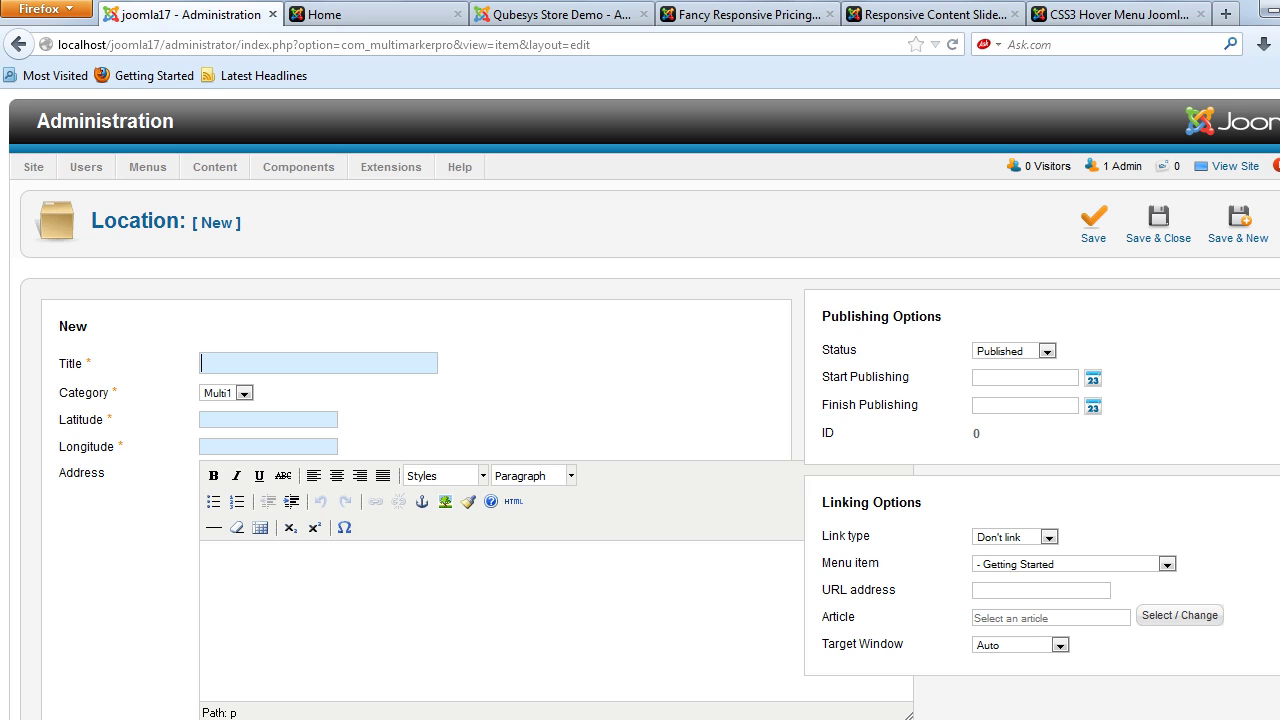
click(560, 14)
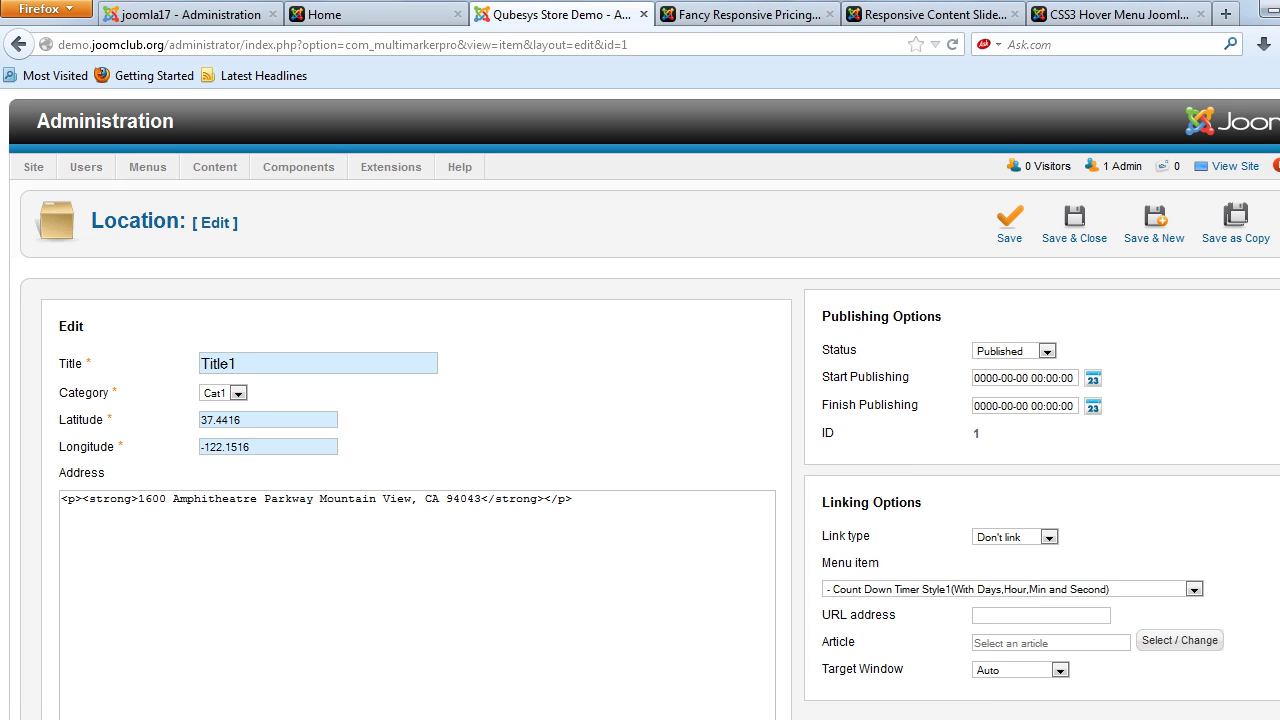
click(185, 14)
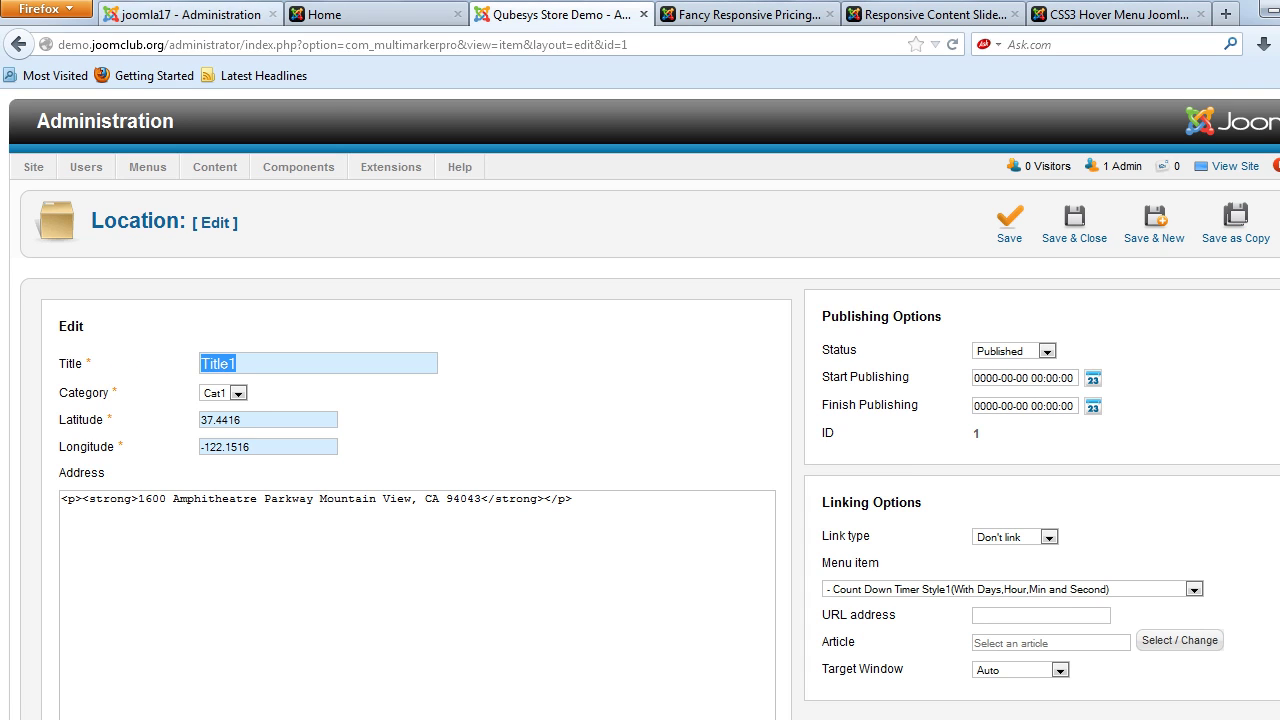
text(Title1)
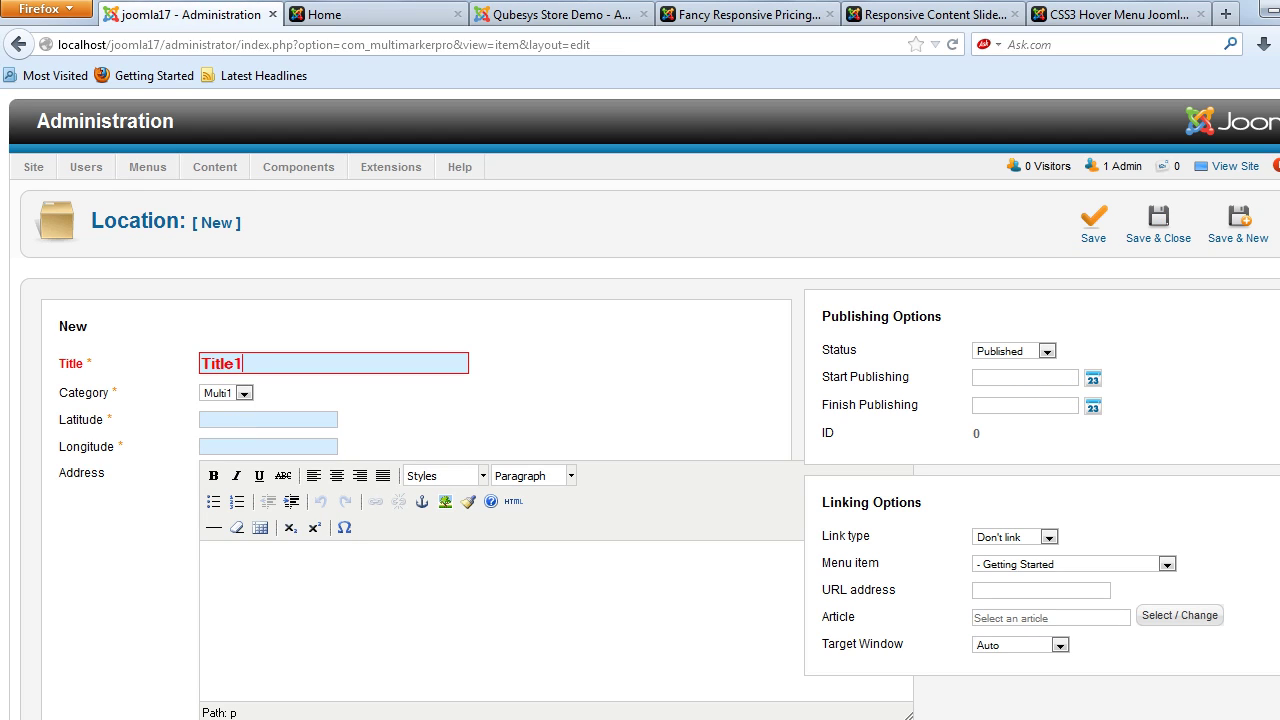
Copy the latitude 37.4416 from the demo site's location into the new location's Latitude field
click(560, 14)
click(241, 420)
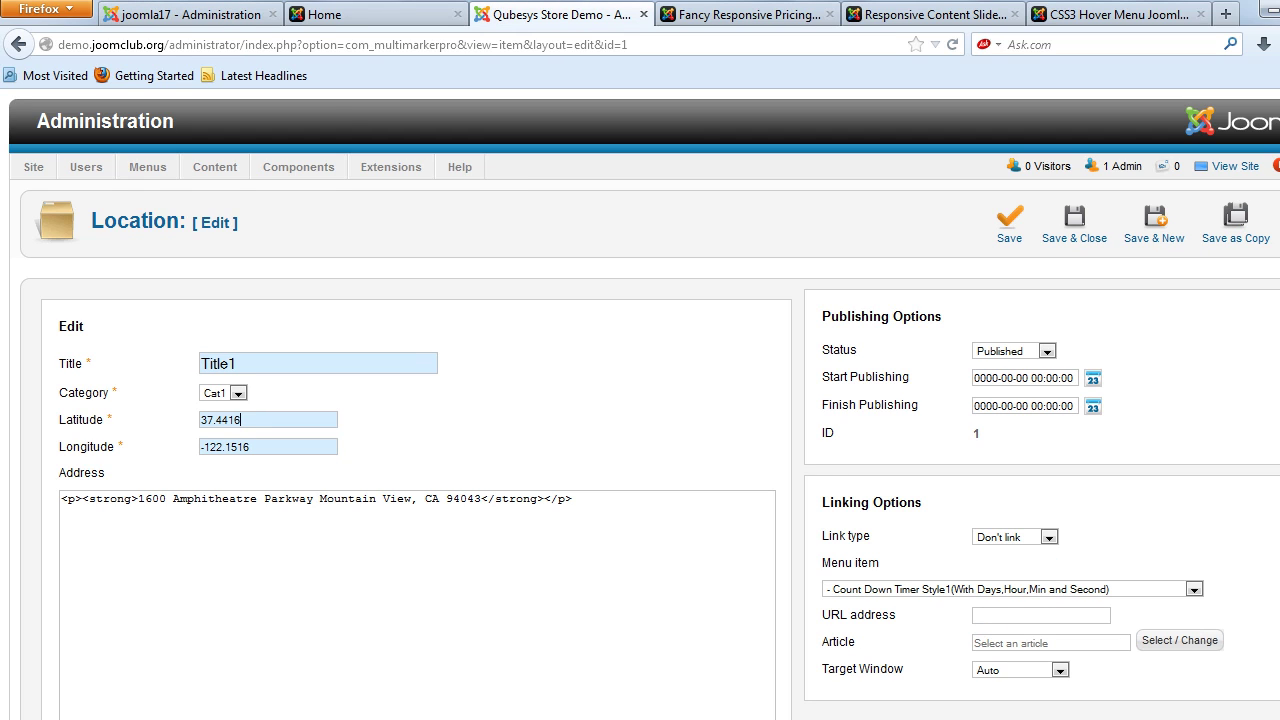
key(shift+Left)
key(shift+Left)
key(shift+Left)
key(shift+Left)
key(shift+Left)
key(shift+Left)
key(shift+Left)
key(ctrl+c)
click(190, 14)
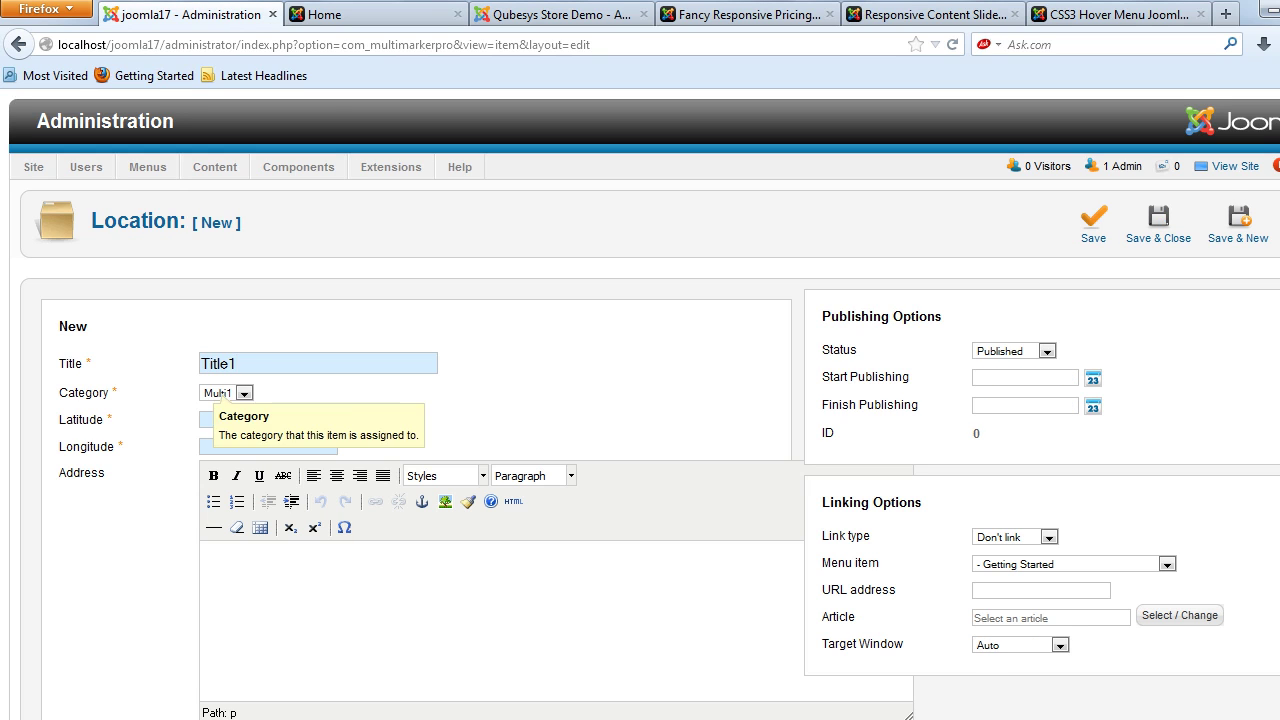
click(222, 420)
key(ctrl+v)
Copy the longitude -122.1516 from the demo site's location into the new location's Longitude field
key(ctrl+3)
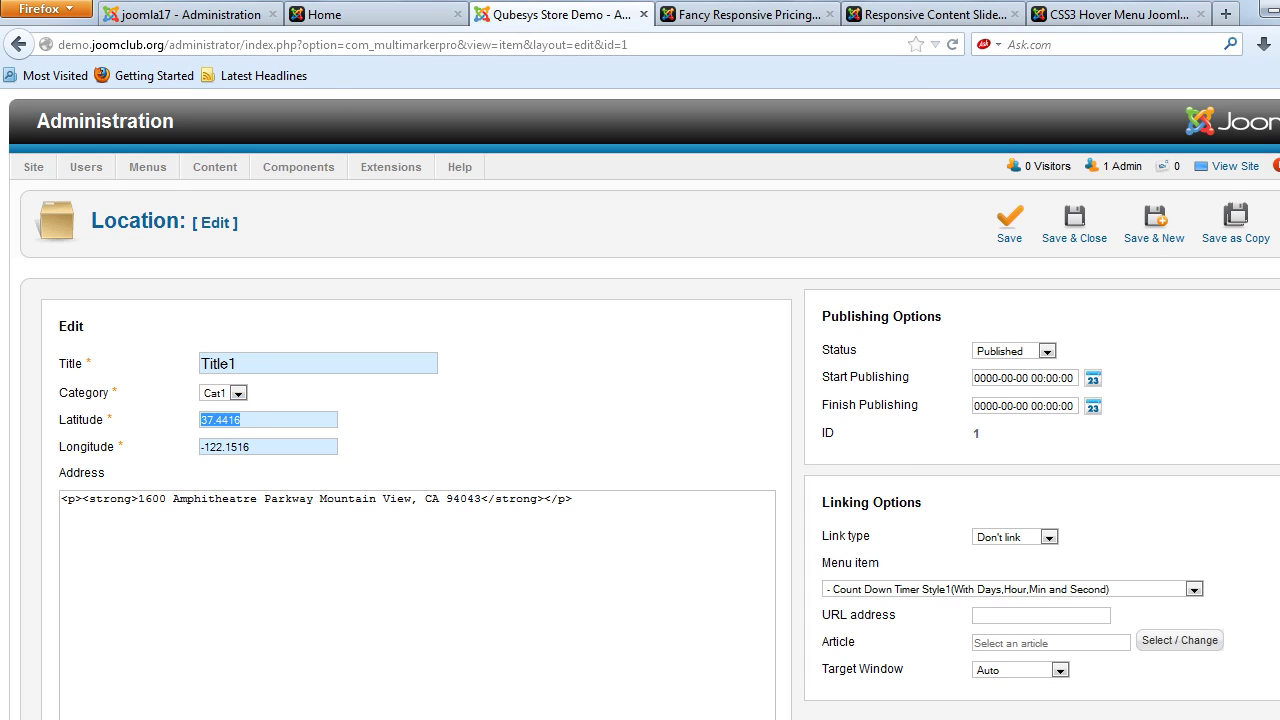
key(Tab)
key(ctrl+c)
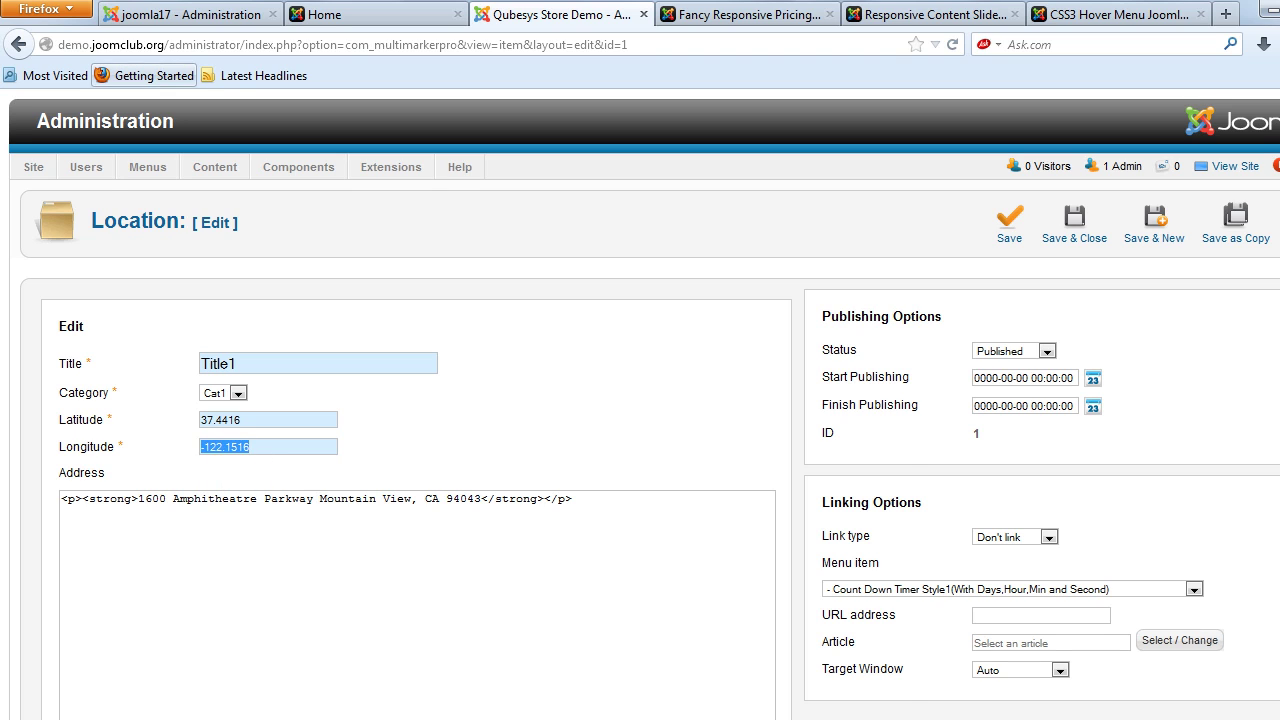
key(ctrl+1)
key(ctrl+v)
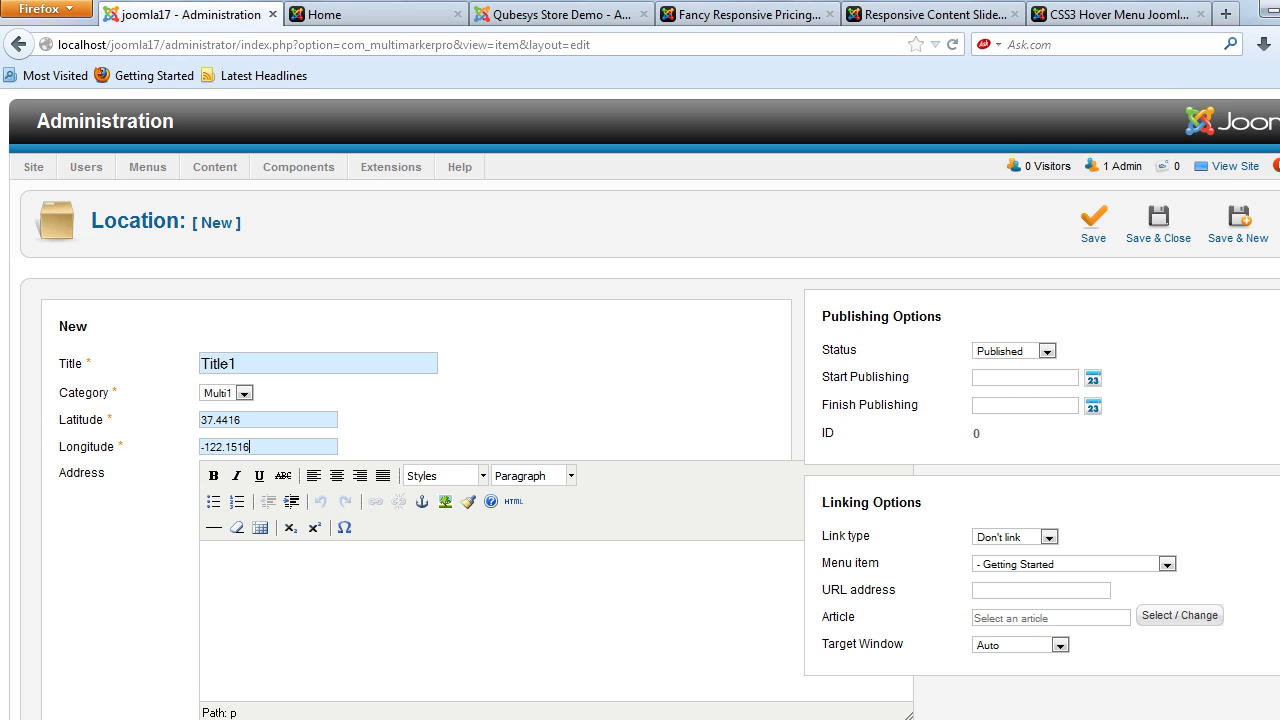
Copy the address markup from the demo site's location into the new location's Address field
click(562, 15)
drag(574, 498, 60, 498)
key(ctrl+1)
key(ctrl+v)
scroll(640, 400, down, 2)
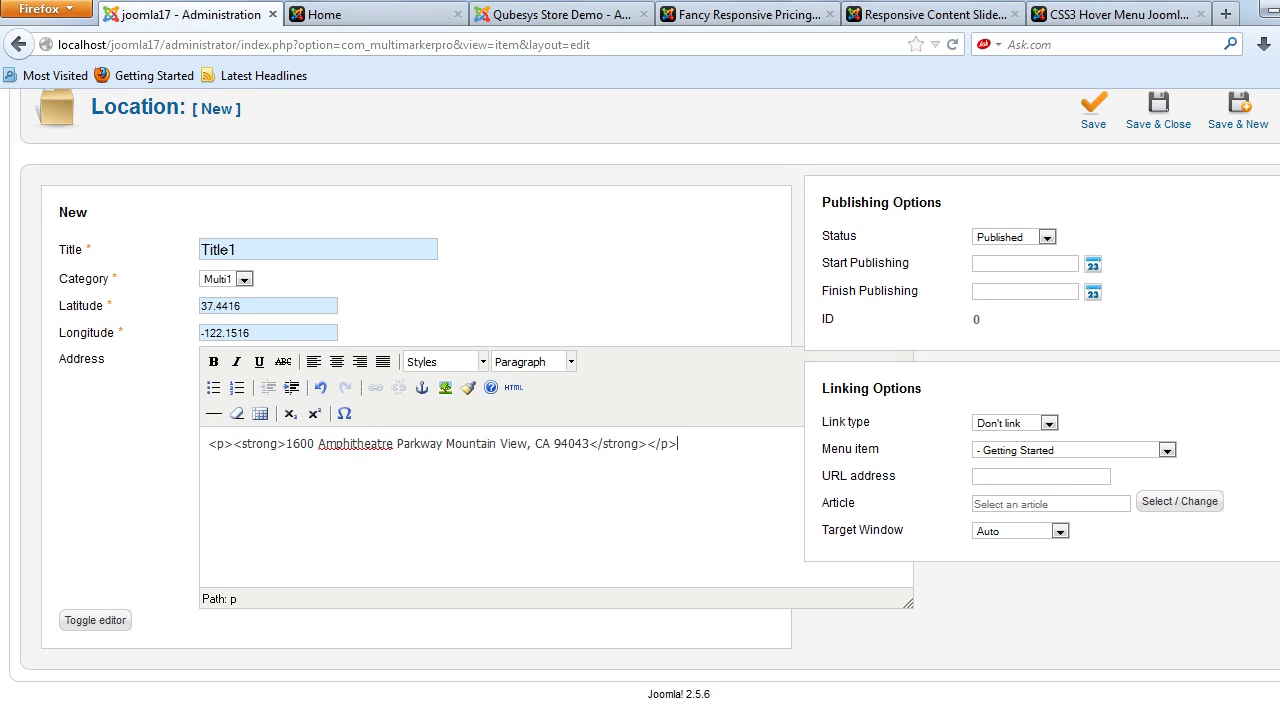
Replace the Address field's source code with the copied HTML markup, using the plain-text view, and return to the rich-text editor
click(95, 620)
key(ctrl+a)
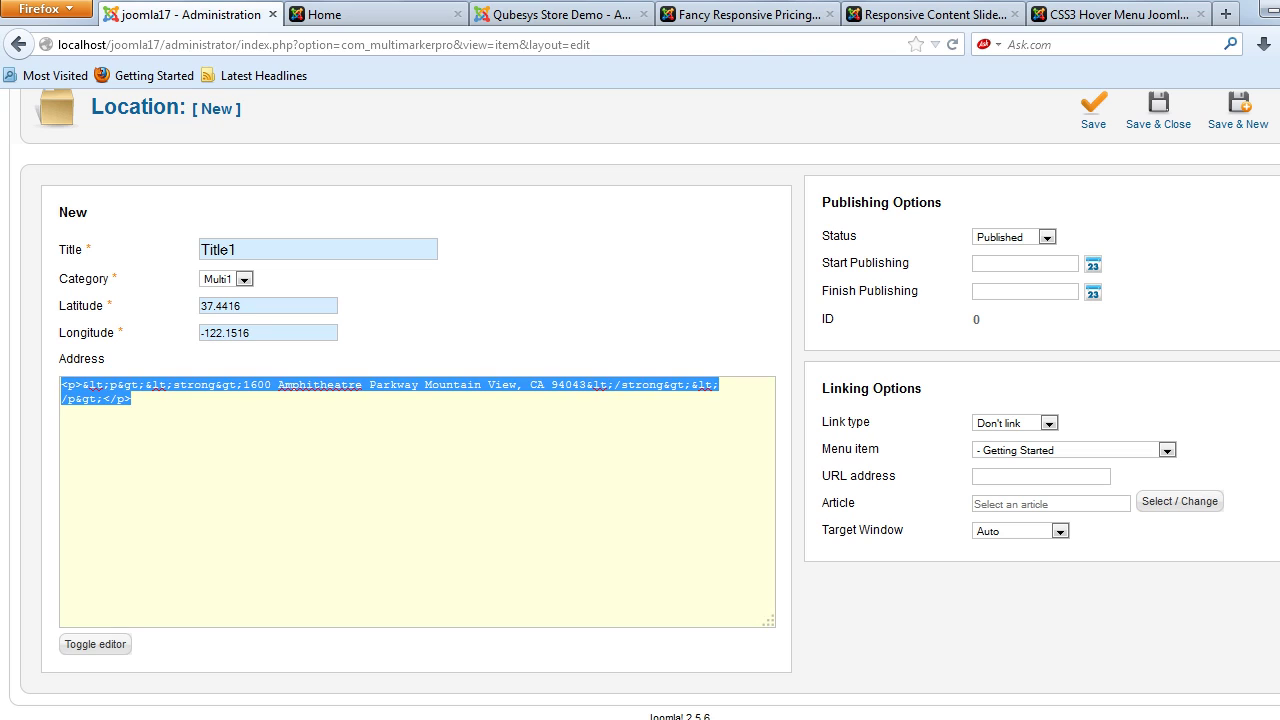
key(ctrl+v)
click(95, 644)
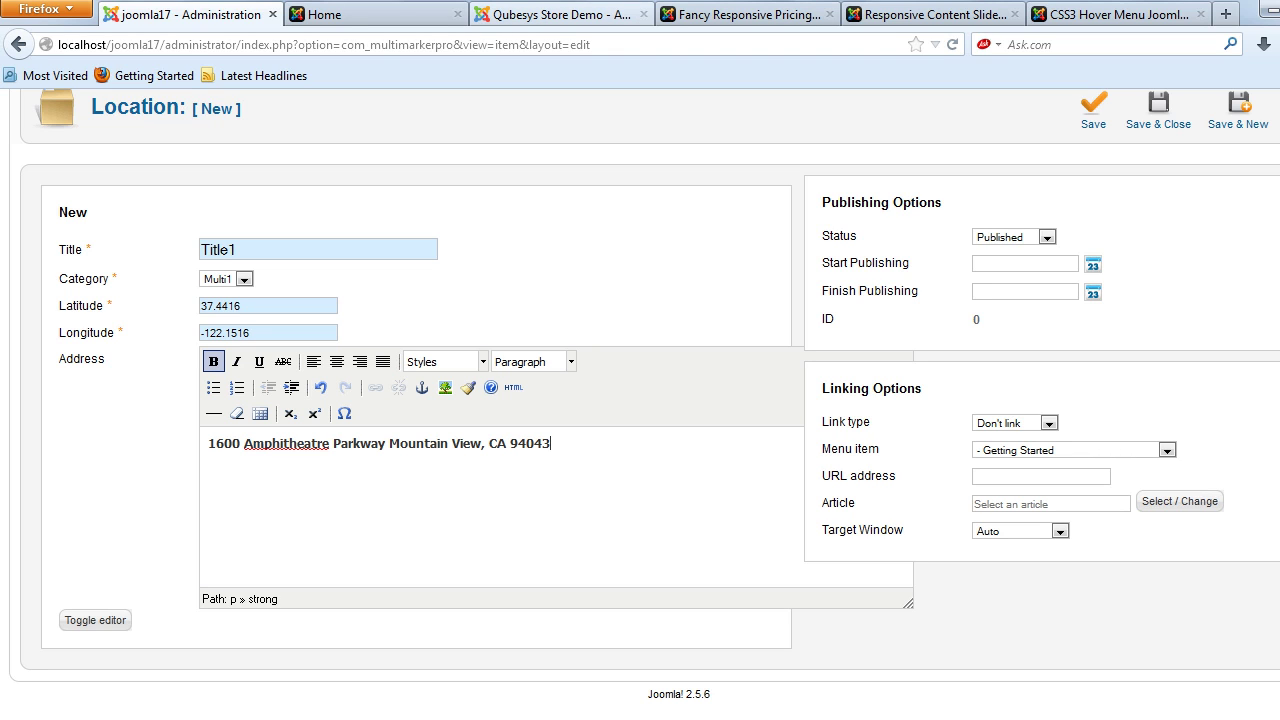
Compare the entries with the demo site's location, and save the new location with the option to start another one
click(561, 15)
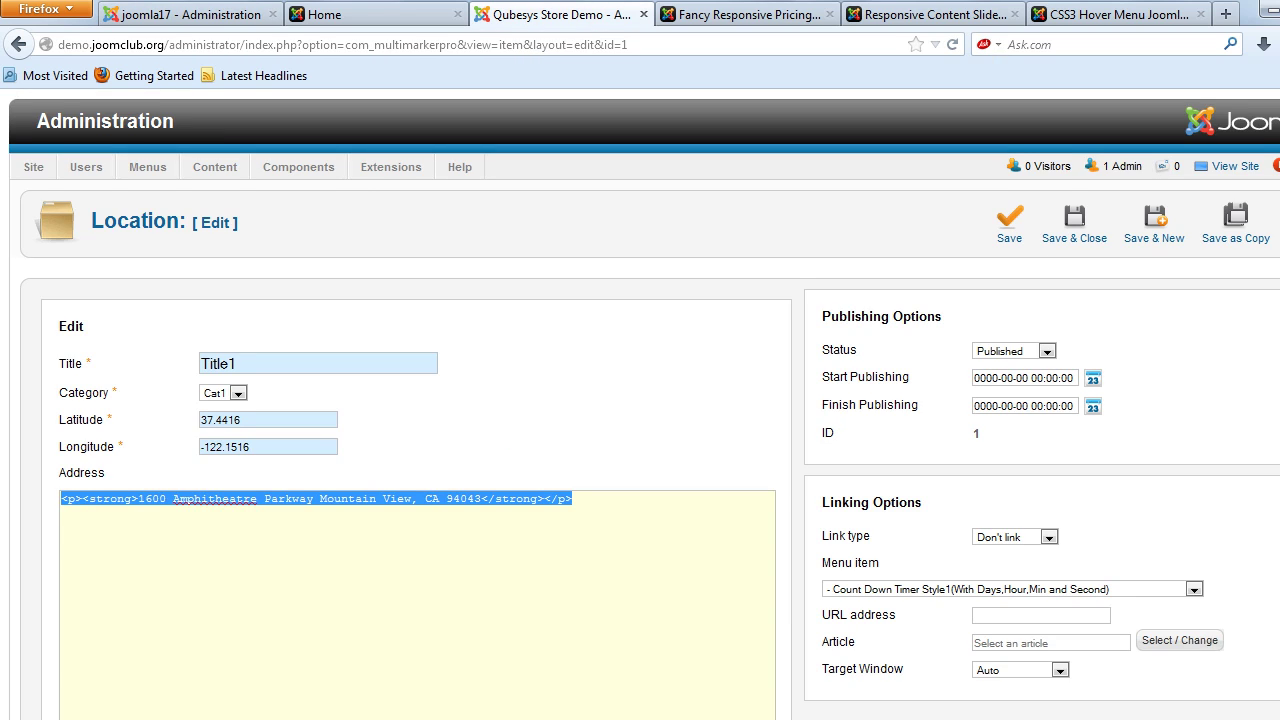
scroll(640, 400, down, 2)
key(ctrl+1)
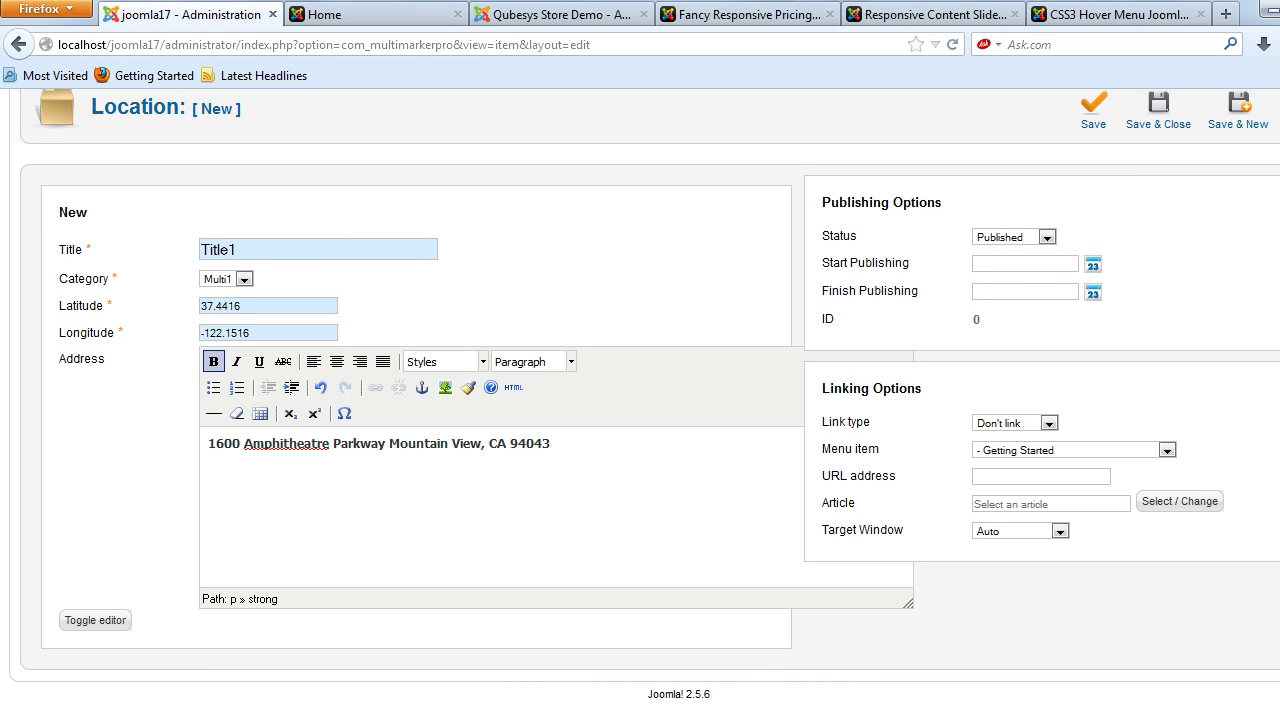
click(1239, 110)
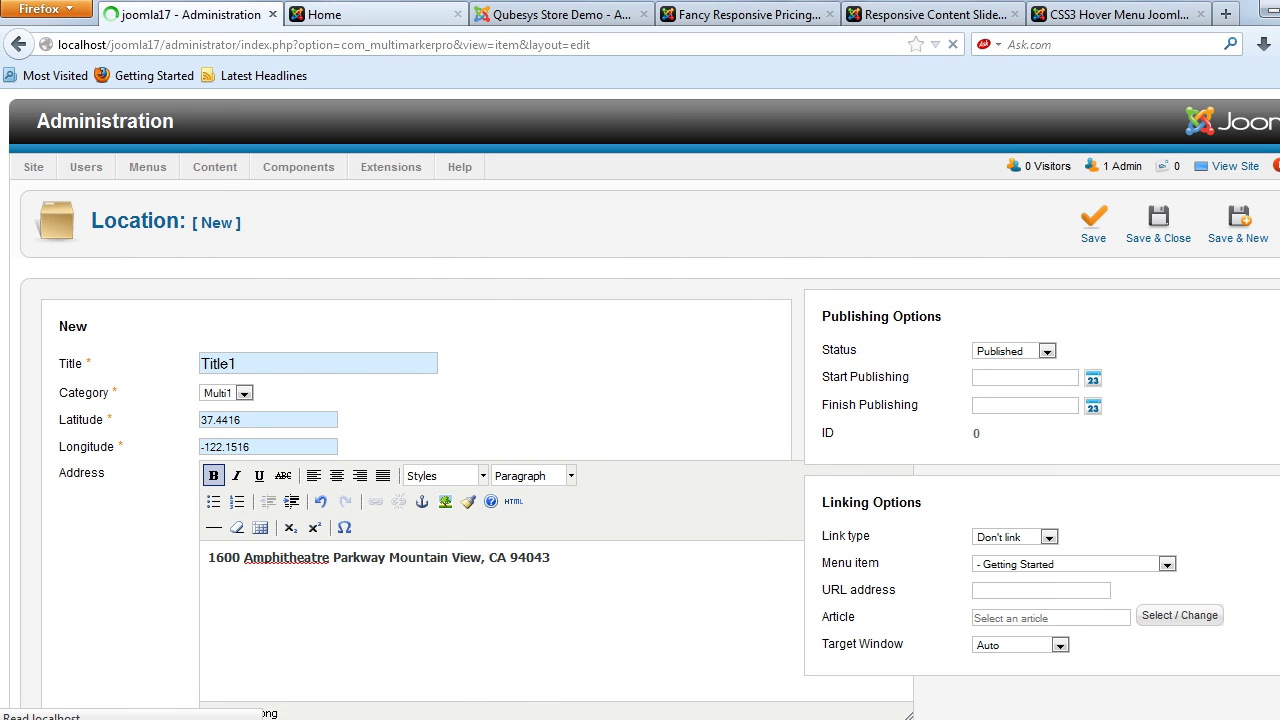
On the demo site, close the Title1 location without saving a copy and open the Title2 location for editing
key(ctrl+Tab)
key(ctrl+Tab)
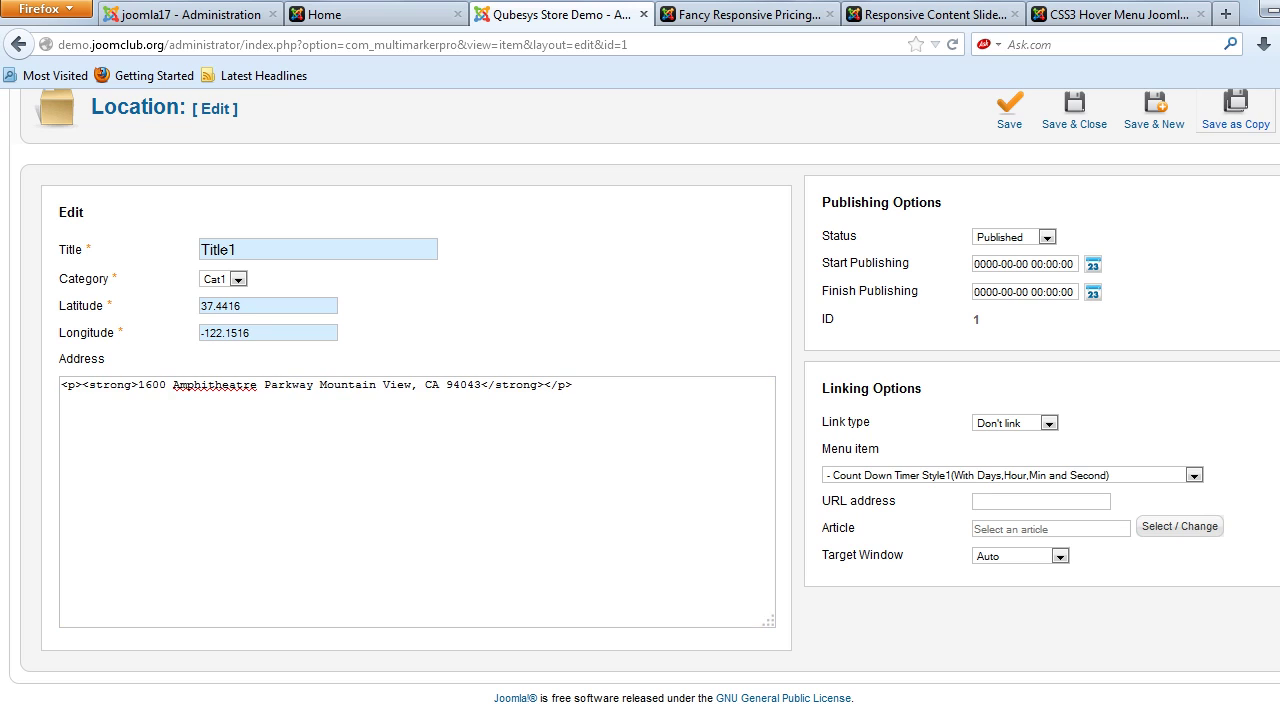
click(1236, 104)
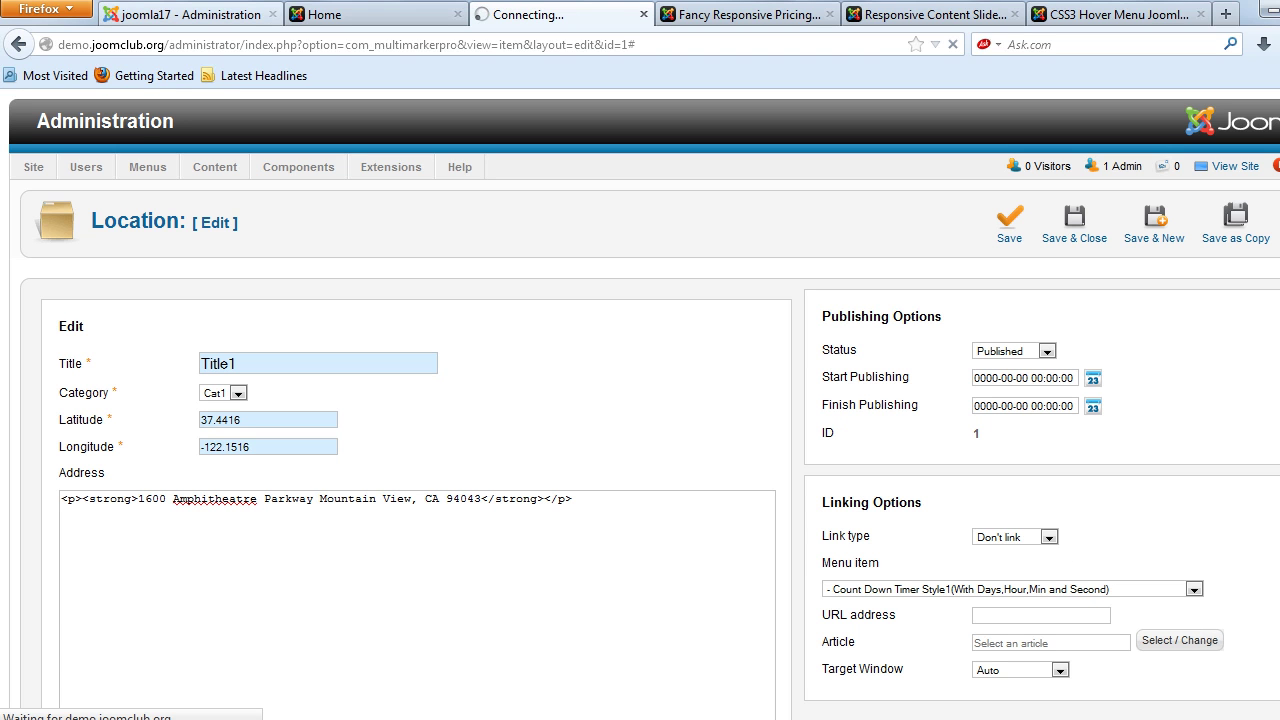
key(ctrl+shift+Tab)
key(ctrl+shift+Tab)
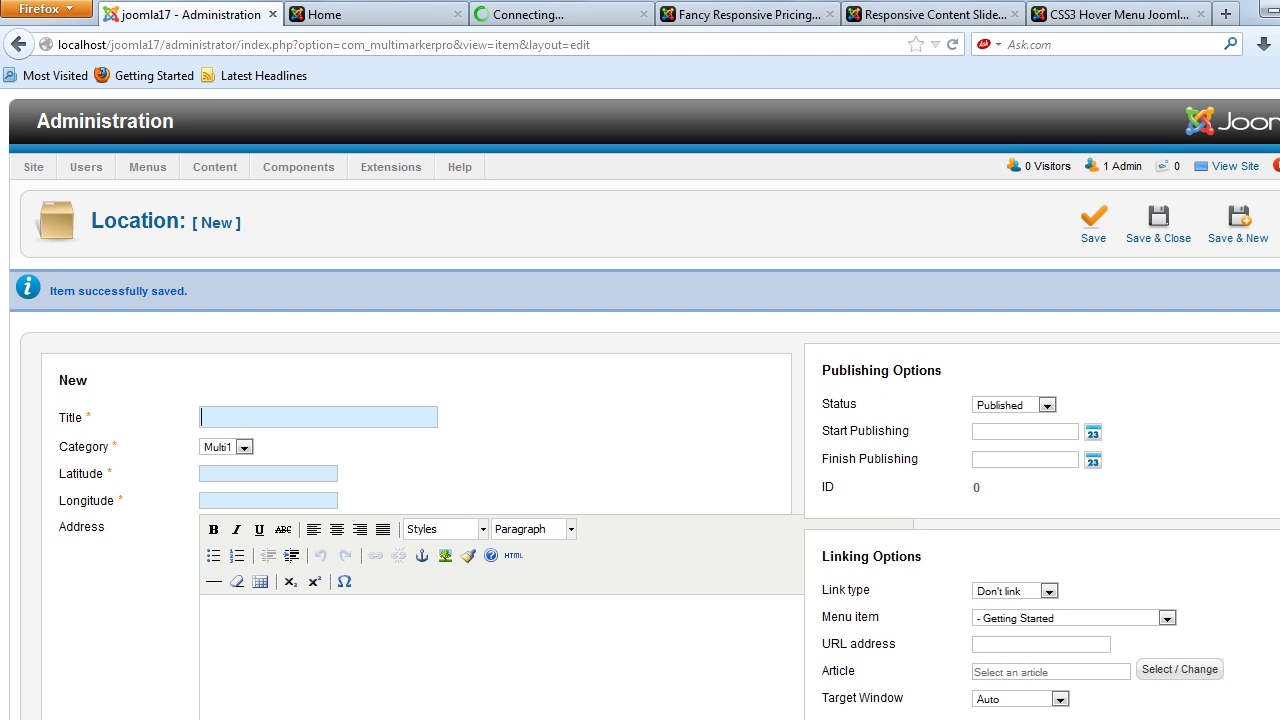
key(ctrl+Tab)
key(ctrl+Tab)
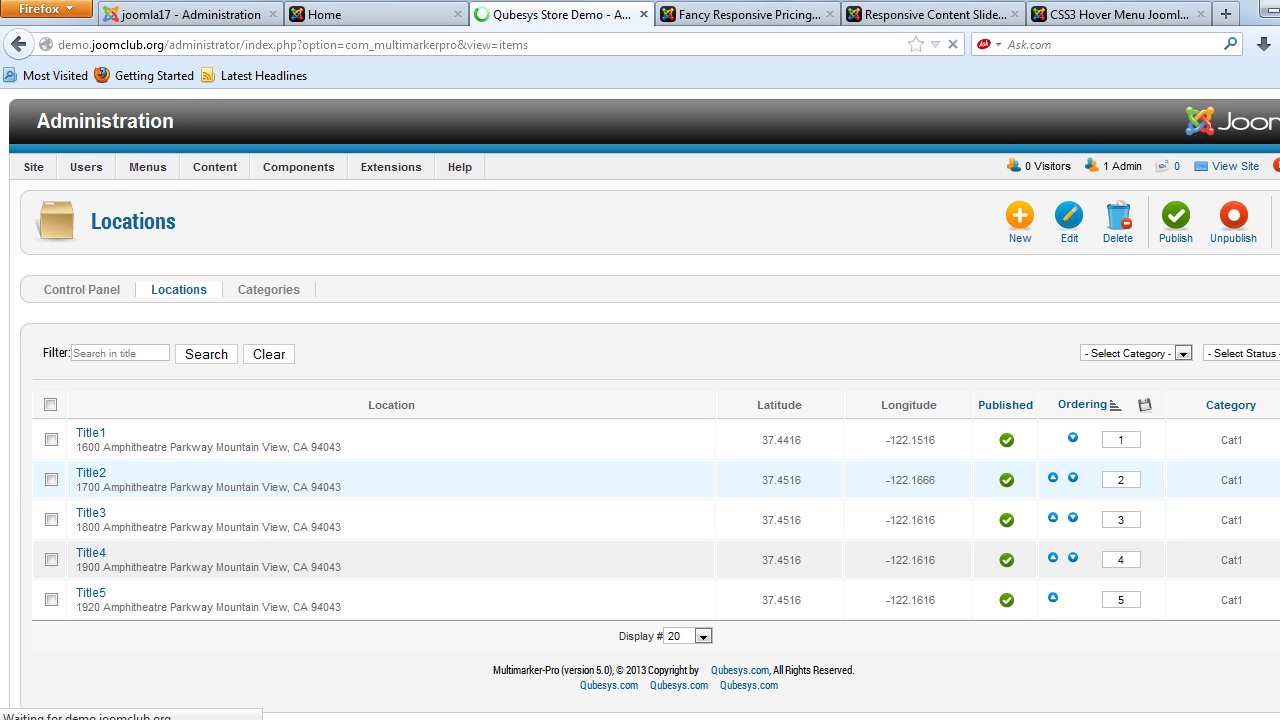
click(91, 473)
Title the new local location "Title 2" and copy the latitude 37.4516 from the demo site's Title2 location into its Latitude field
click(190, 15)
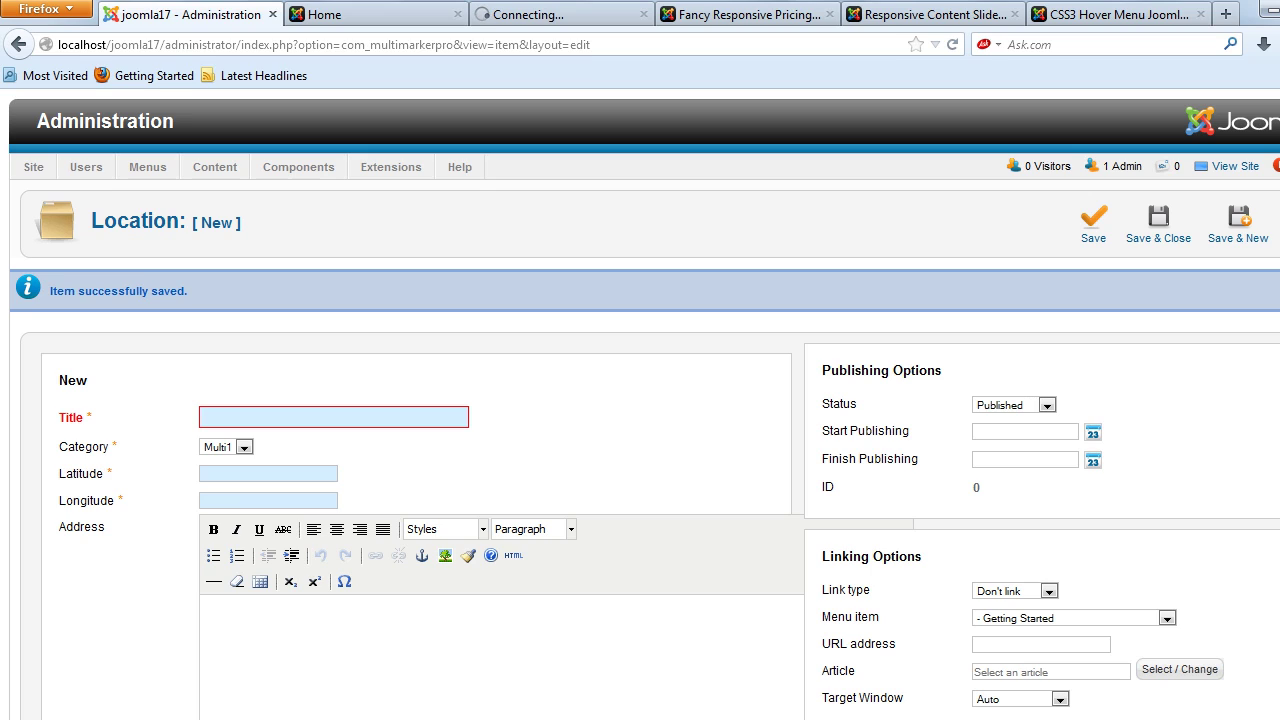
text(Title 2)
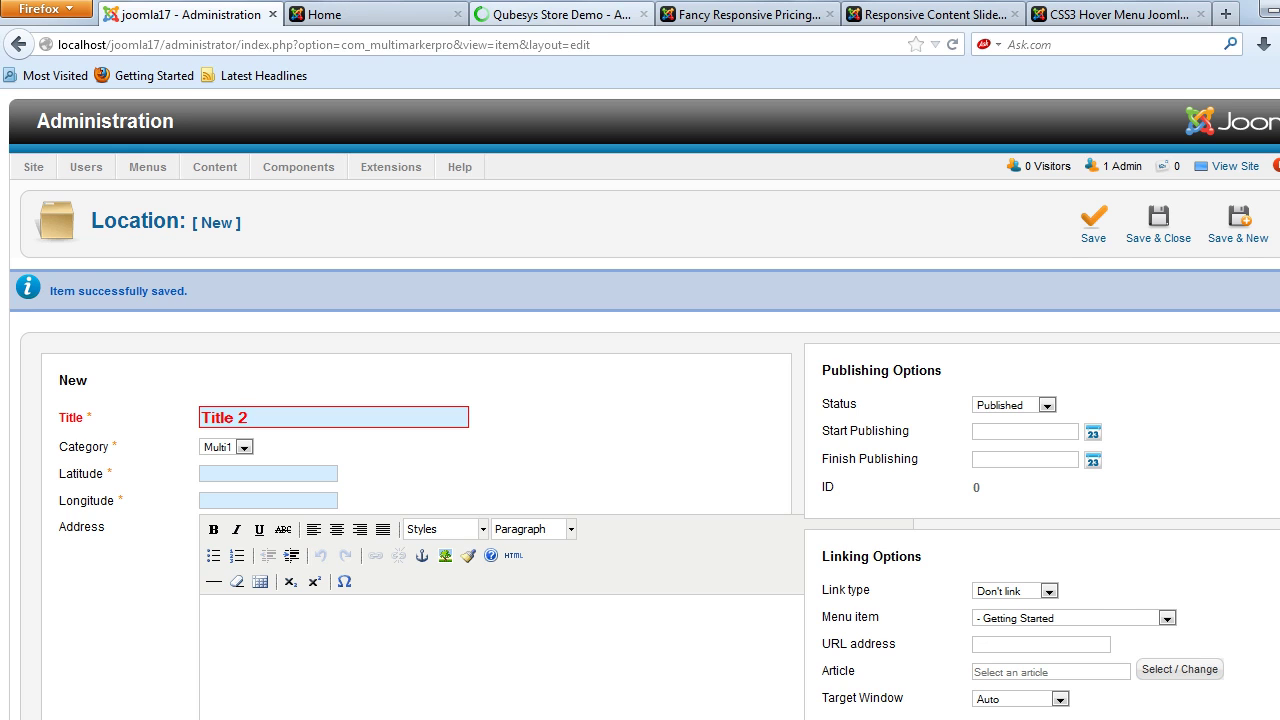
key(ctrl+3)
double_click(220, 420)
key(ctrl+c)
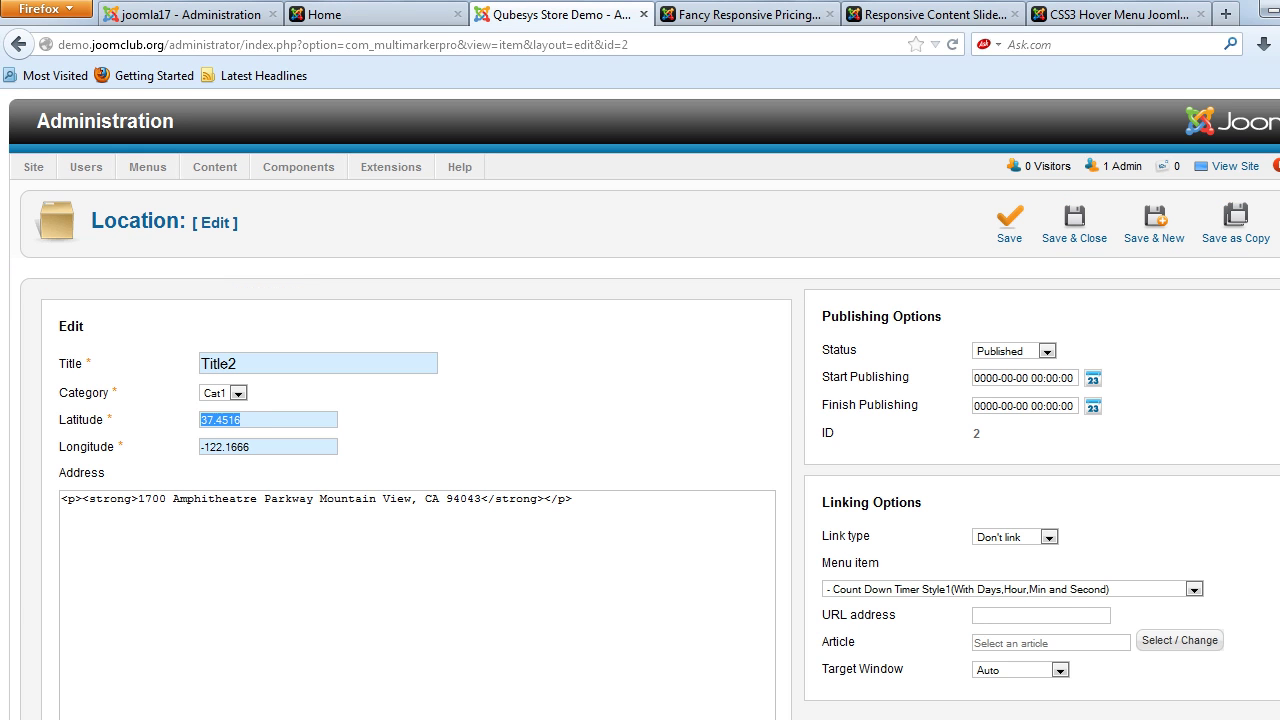
key(ctrl+1)
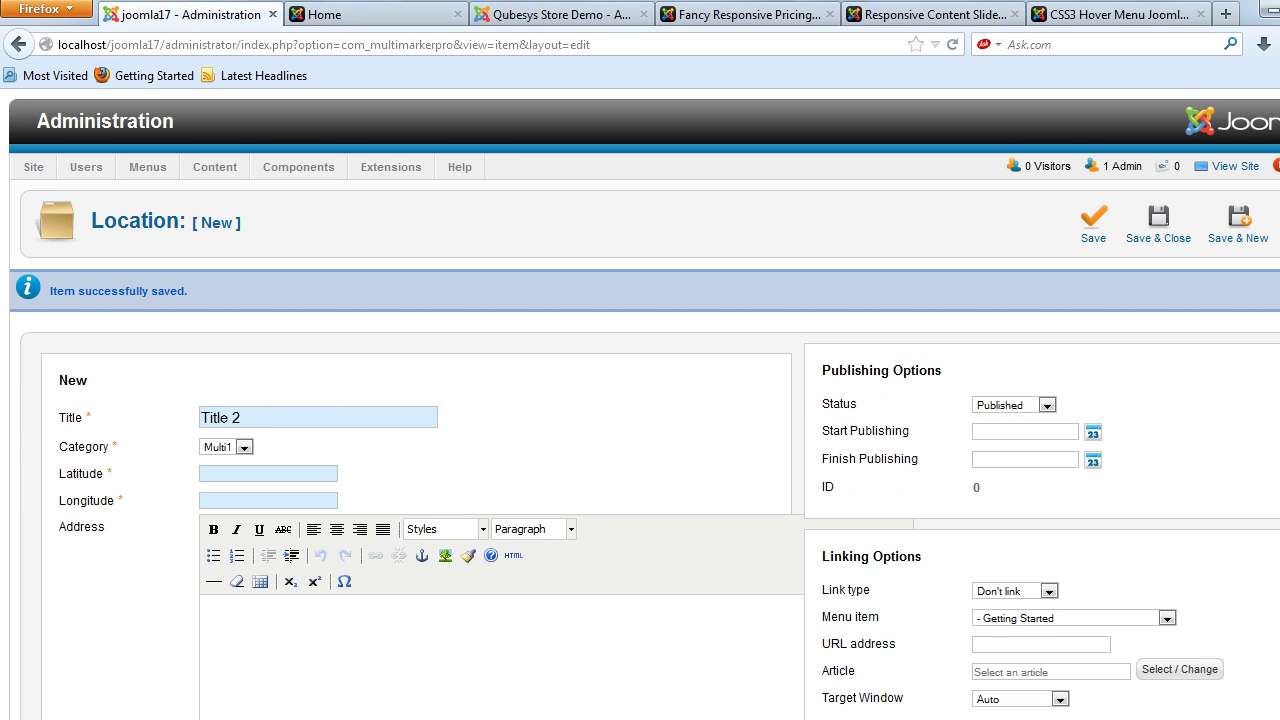
key(ctrl+v)
Copy the longitude -122.1666 from the demo site's Title2 location into the new location's Longitude field
key(ctrl+3)
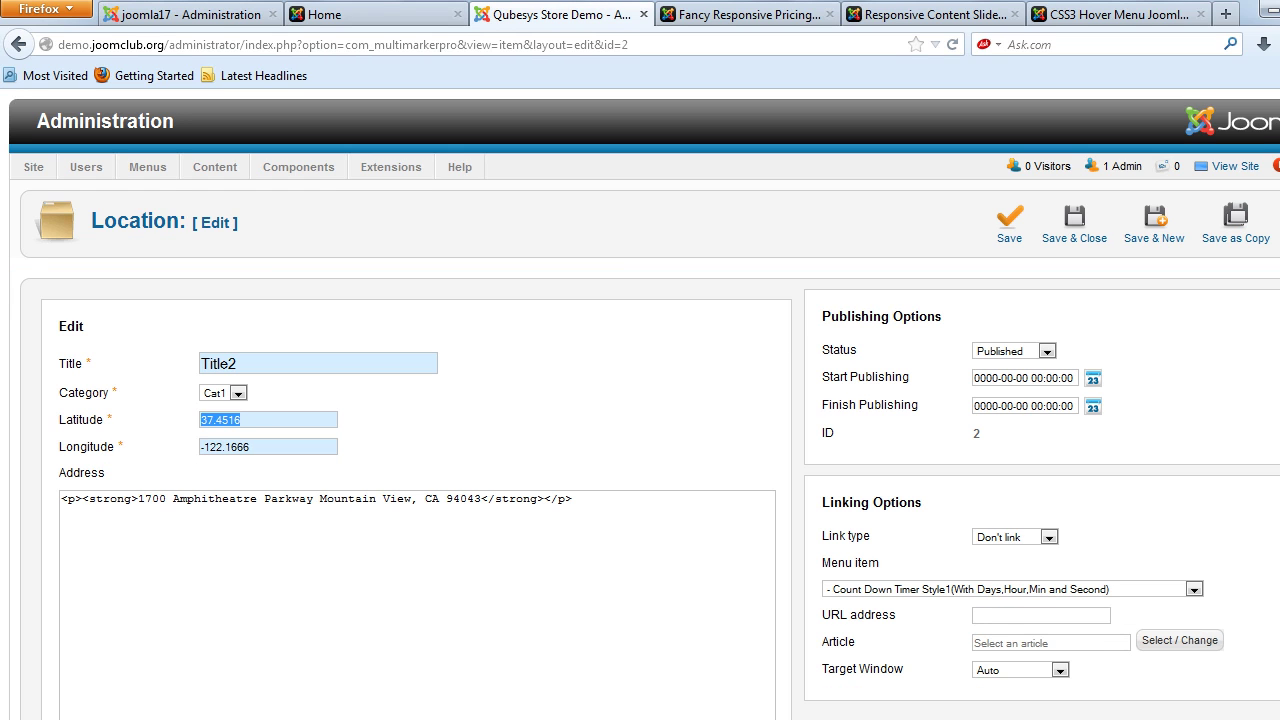
key(Tab)
key(ctrl+a)
key(ctrl+c)
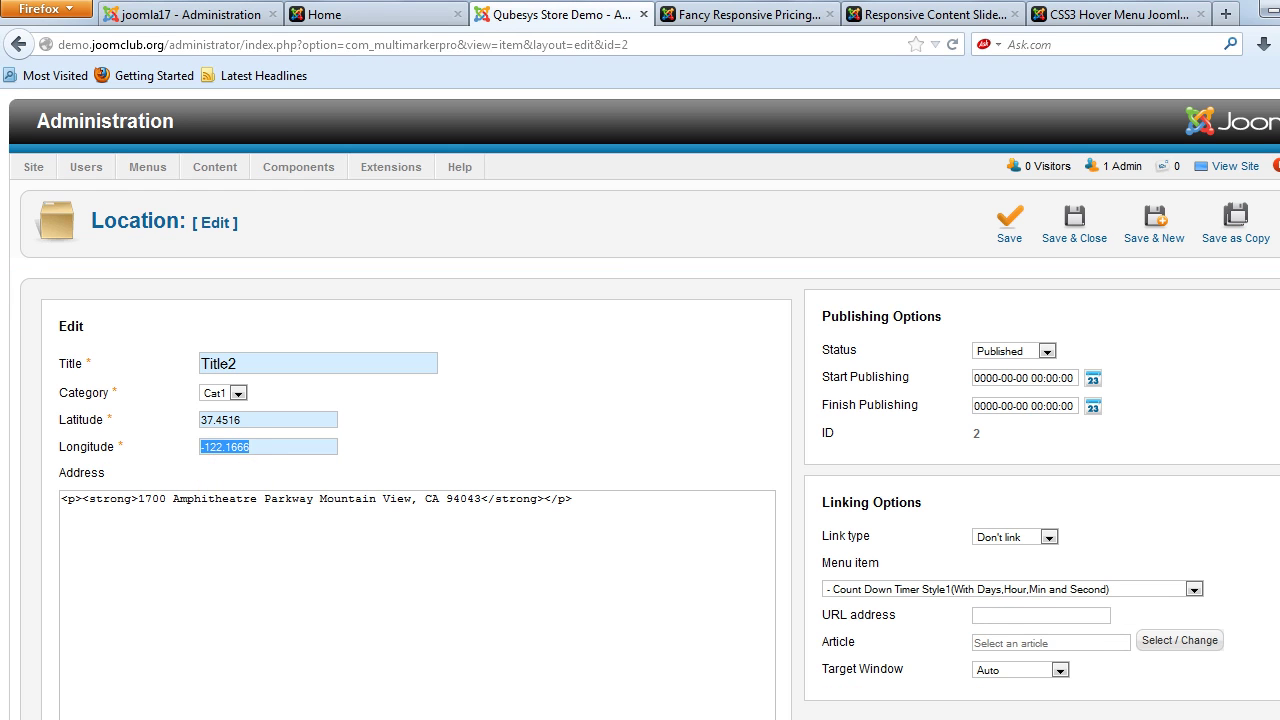
key(ctrl+1)
key(ctrl+v)
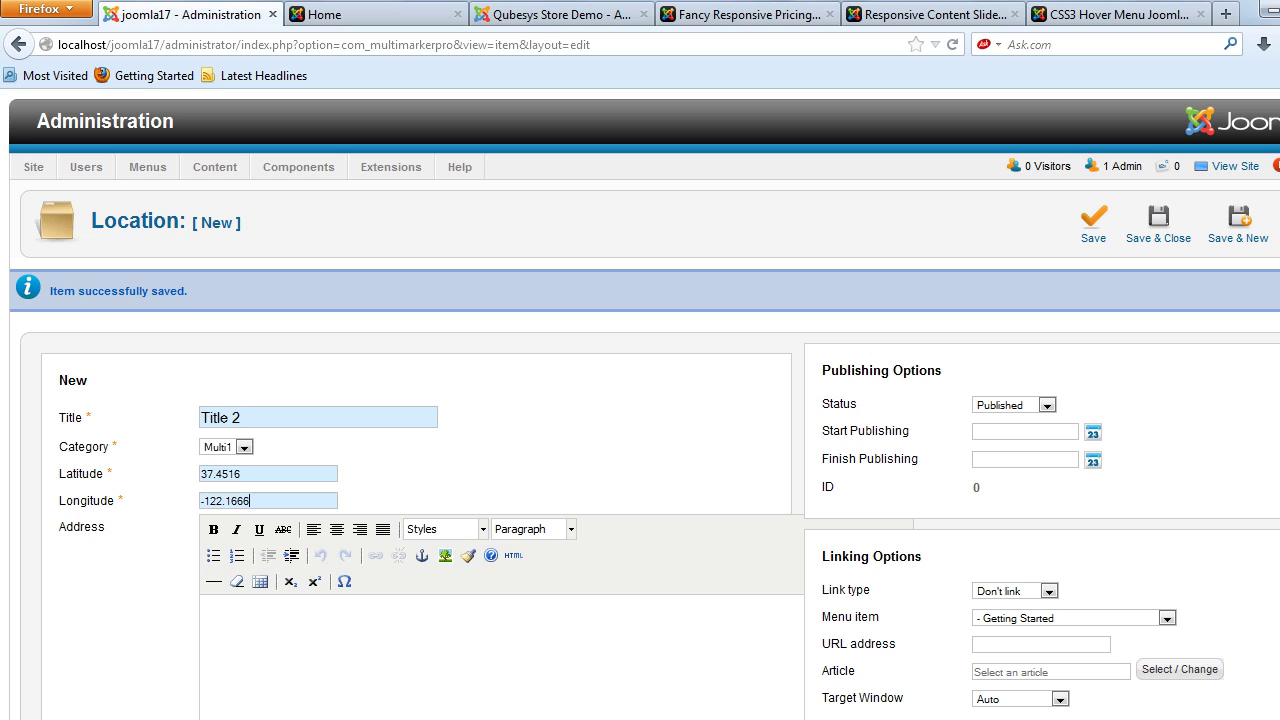
Copy the demo location's address markup into the Address field in plain-text view, restore the rich-text editor, and save with the option to start another location
key(ctrl+3)
drag(574, 499, 60, 499)
key(ctrl+c)
key(ctrl+1)
scroll(640, 400, down, 3)
click(95, 593)
click(200, 480)
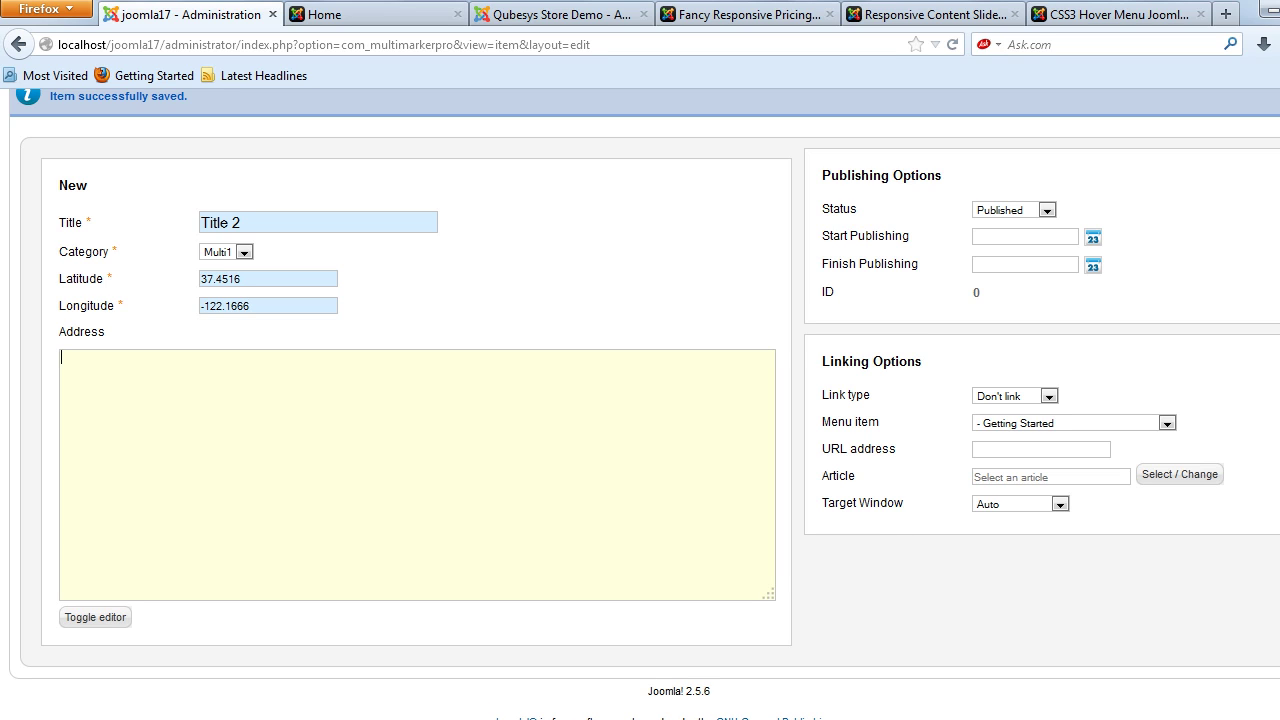
key(ctrl+v)
click(95, 617)
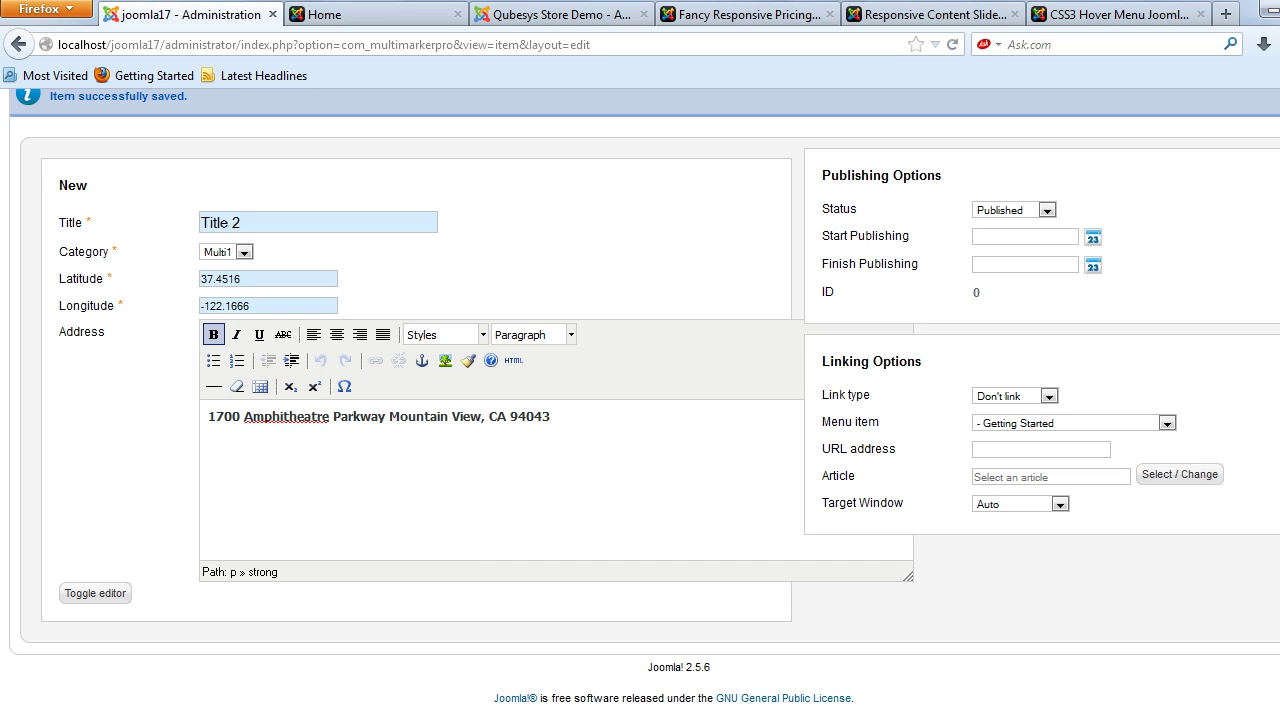
scroll(640, 400, up, 4)
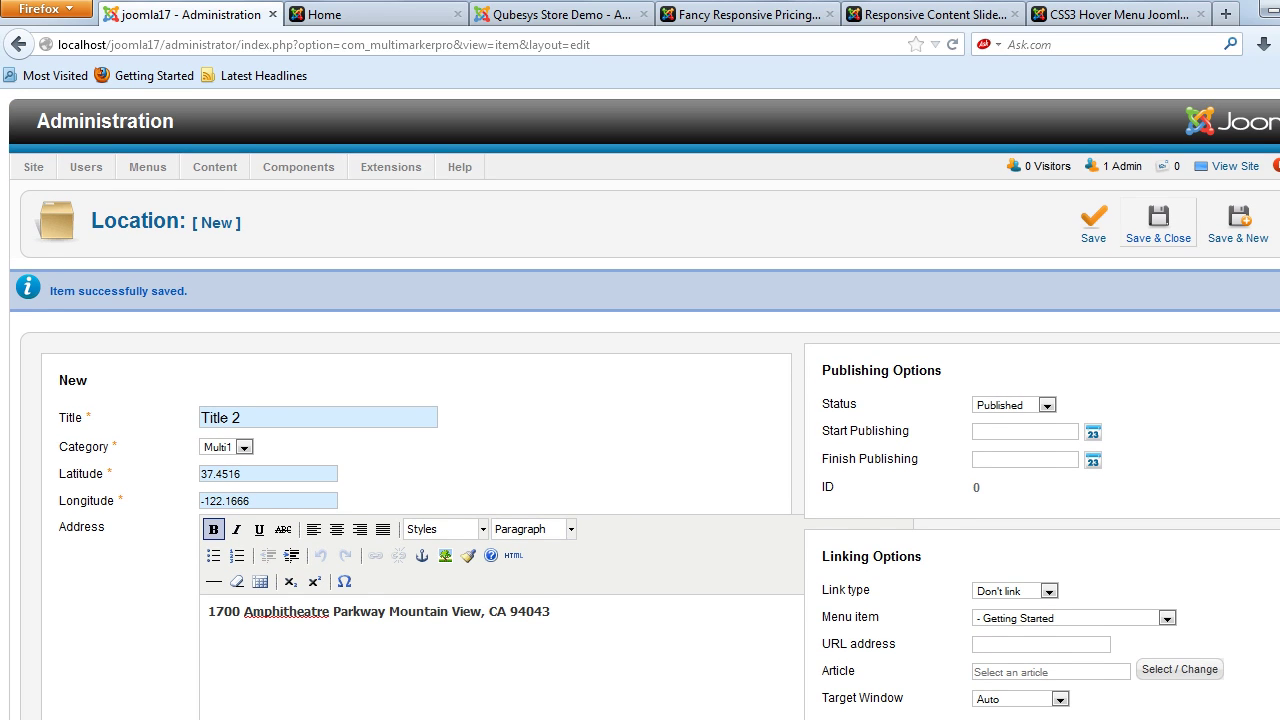
click(1238, 223)
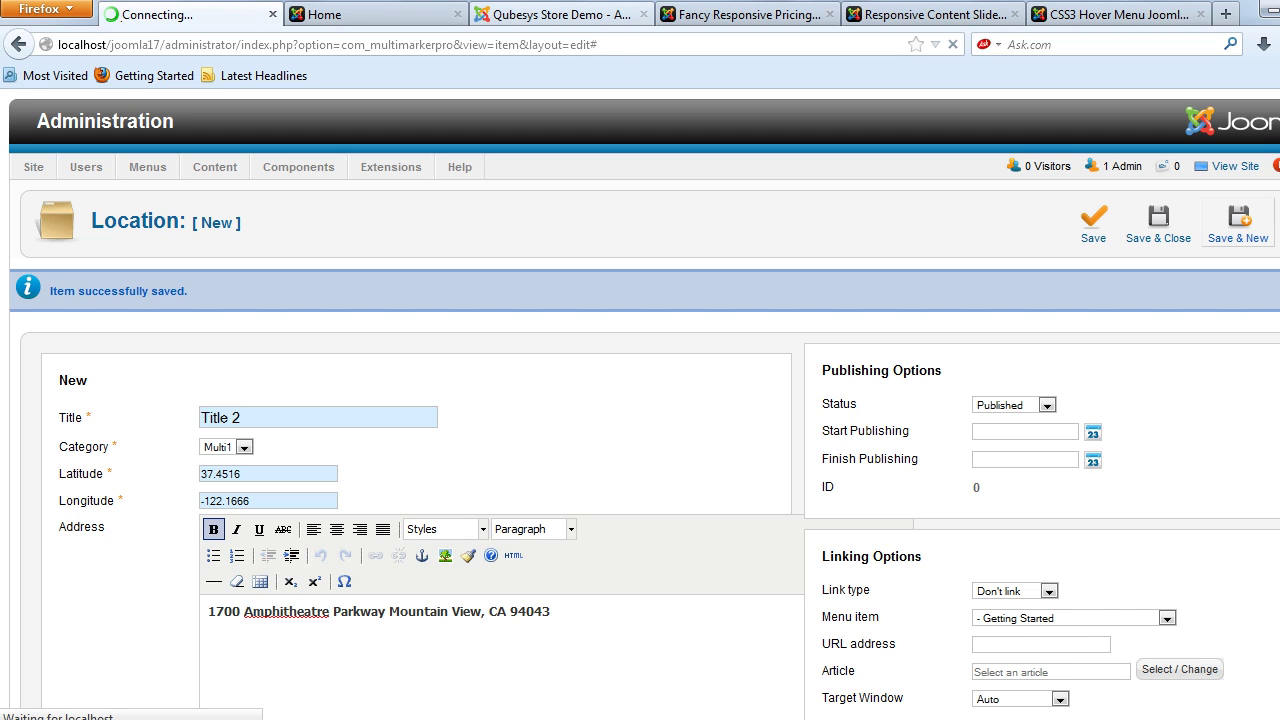
Close the demo site's Title2 location and return to its list of locations
click(562, 14)
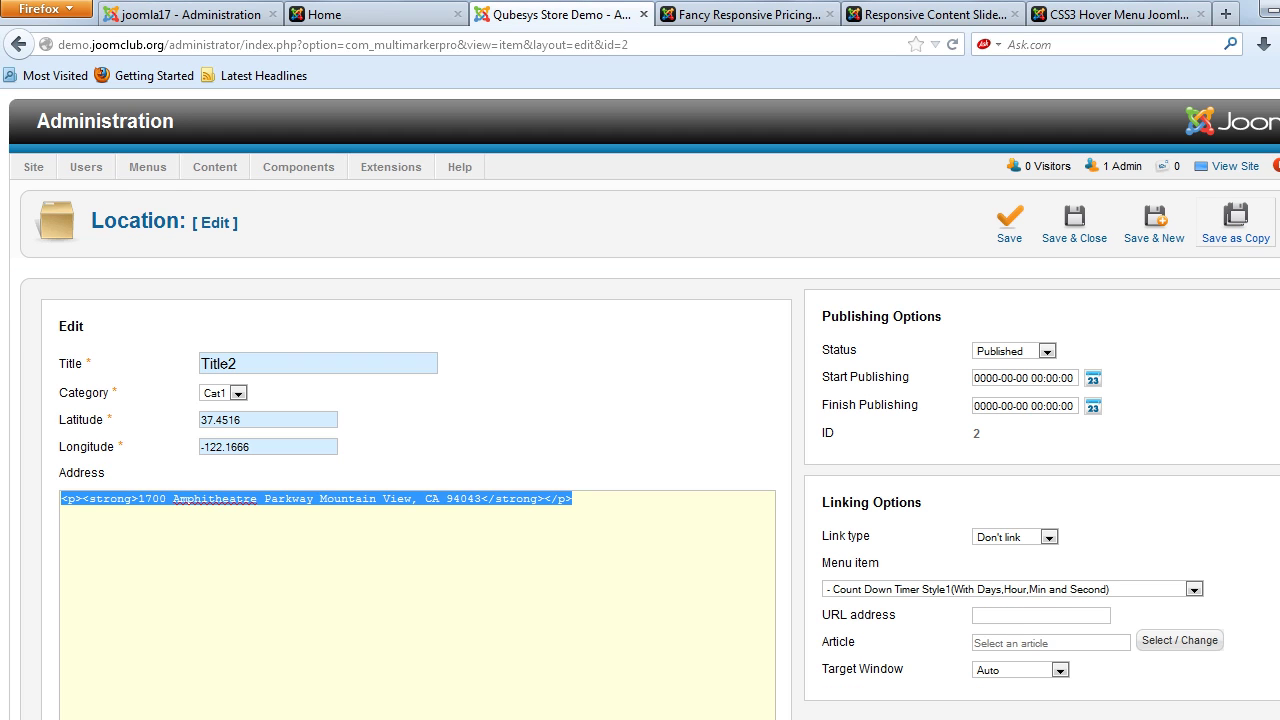
click(1279, 223)
click(1009, 225)
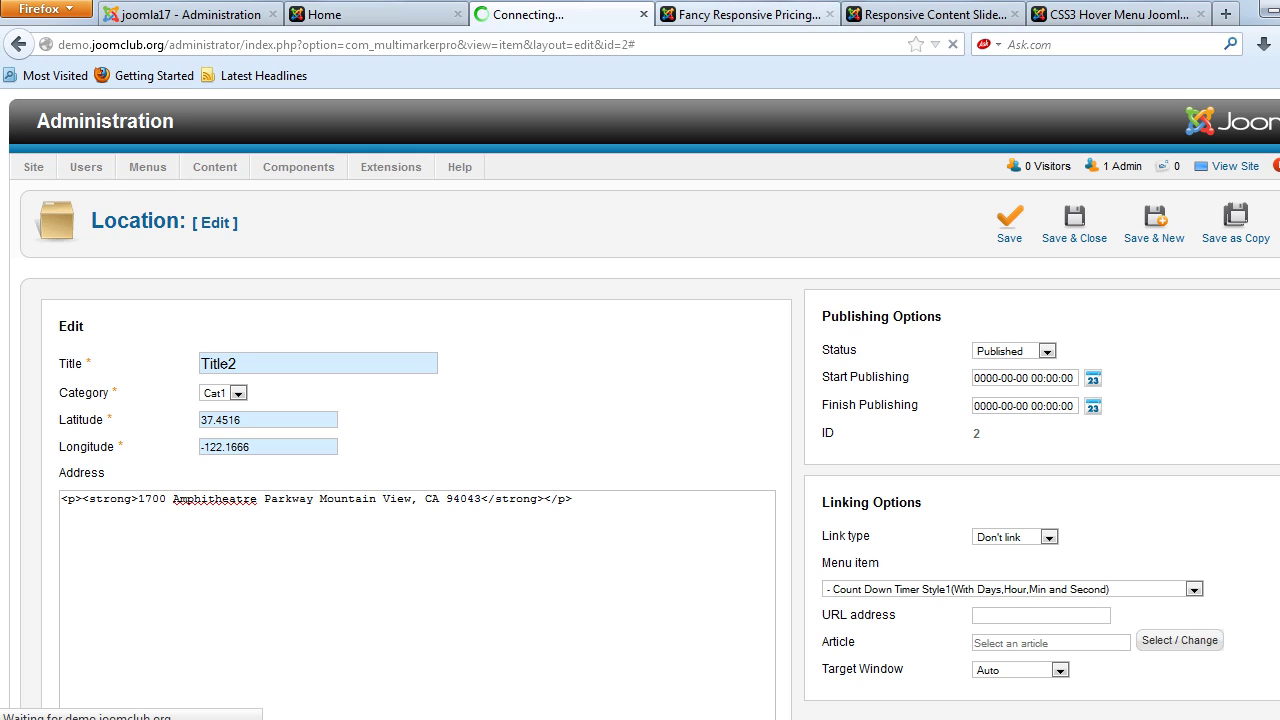
Title the new local location "Title 3" and open the demo site's Title3 location for editing
click(190, 14)
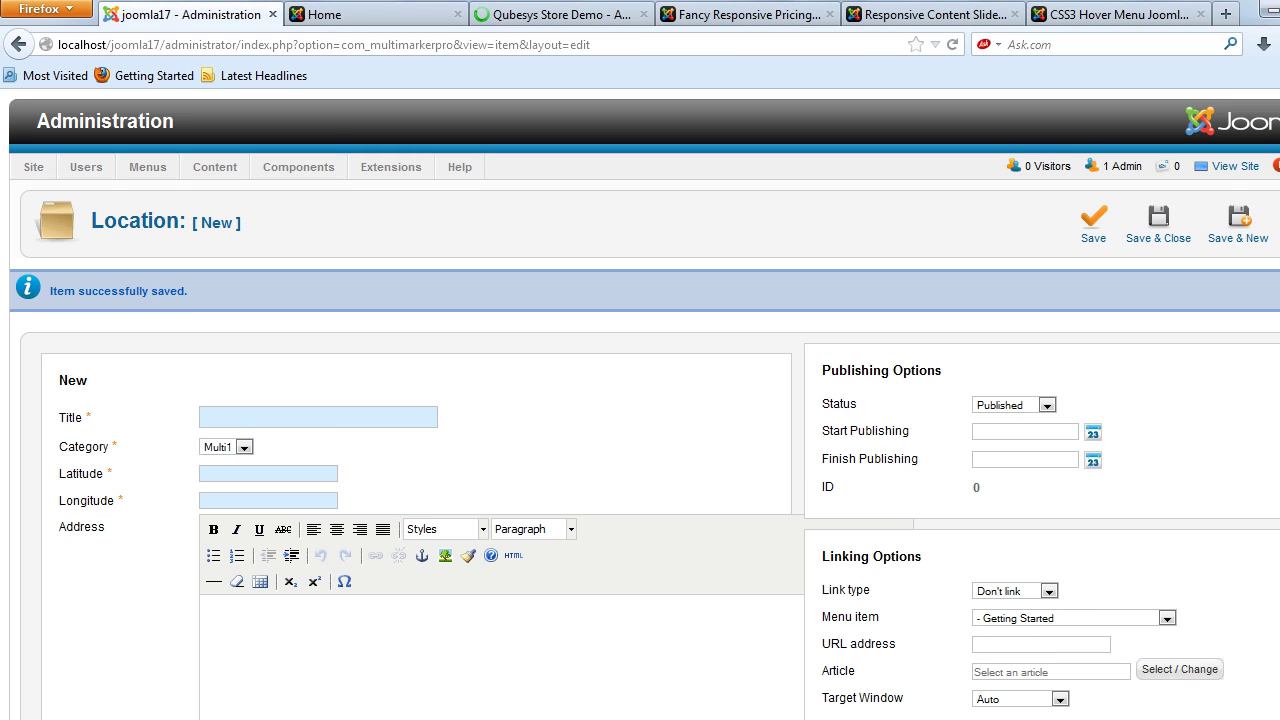
text(Title 3)
key(ctrl+Page_Down)
key(ctrl+Page_Down)
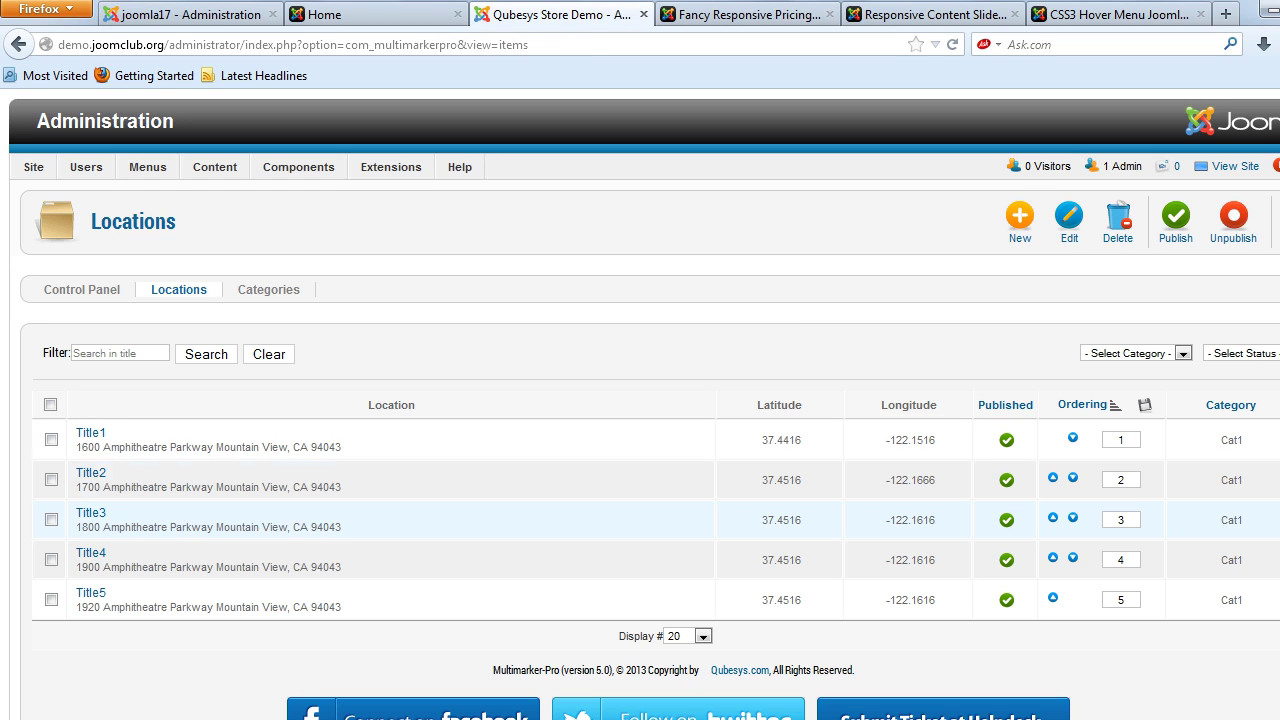
key(F5)
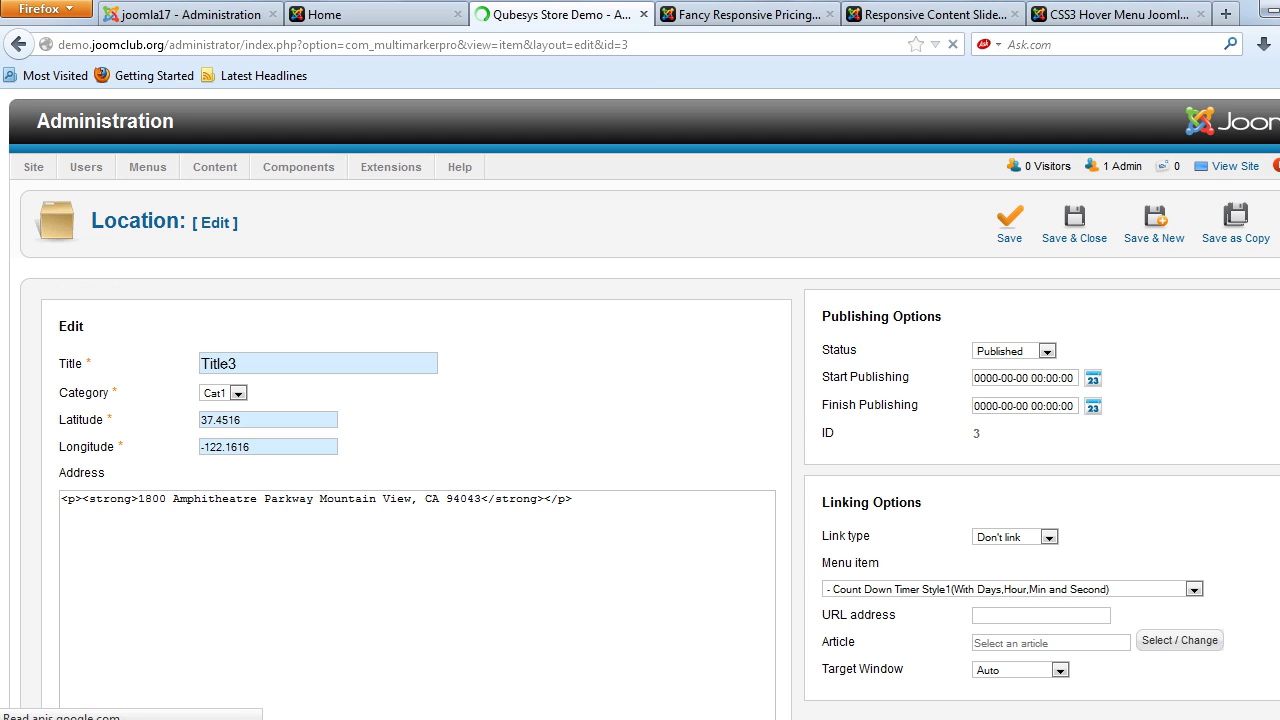
Copy the latitude 37.4516 from the demo site's Title3 location into the new location's Latitude field
double_click(220, 420)
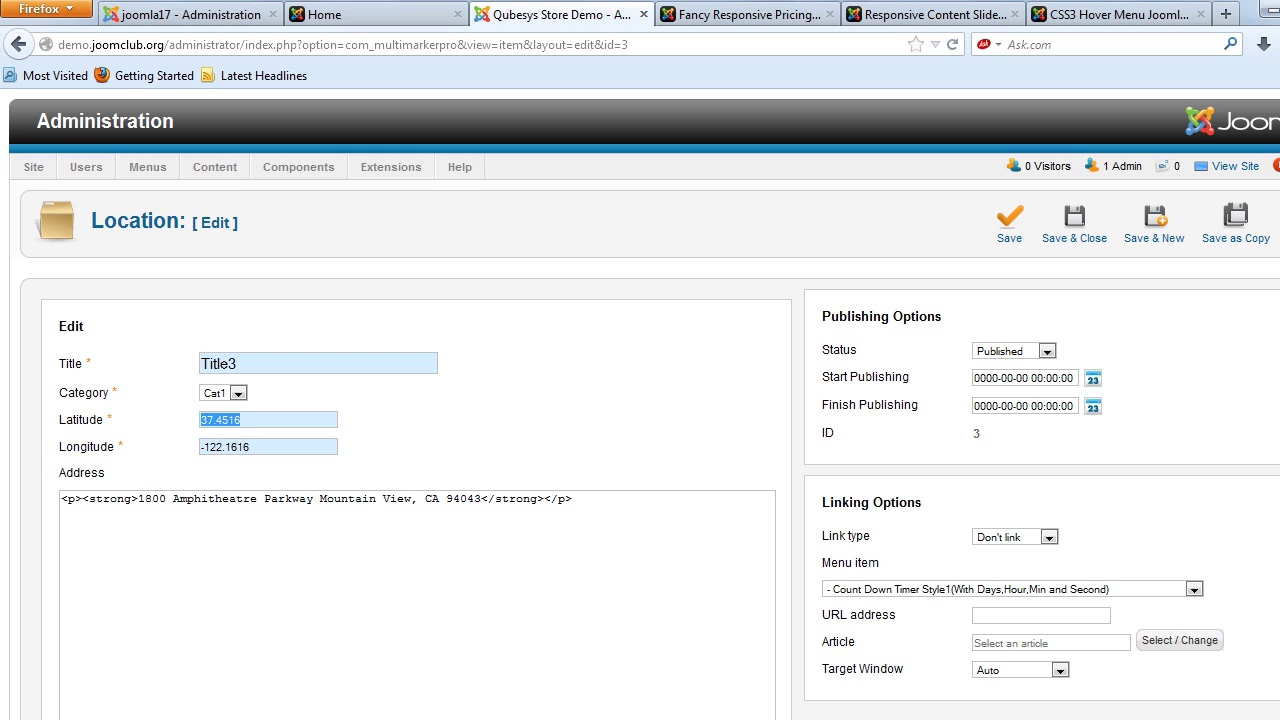
click(184, 14)
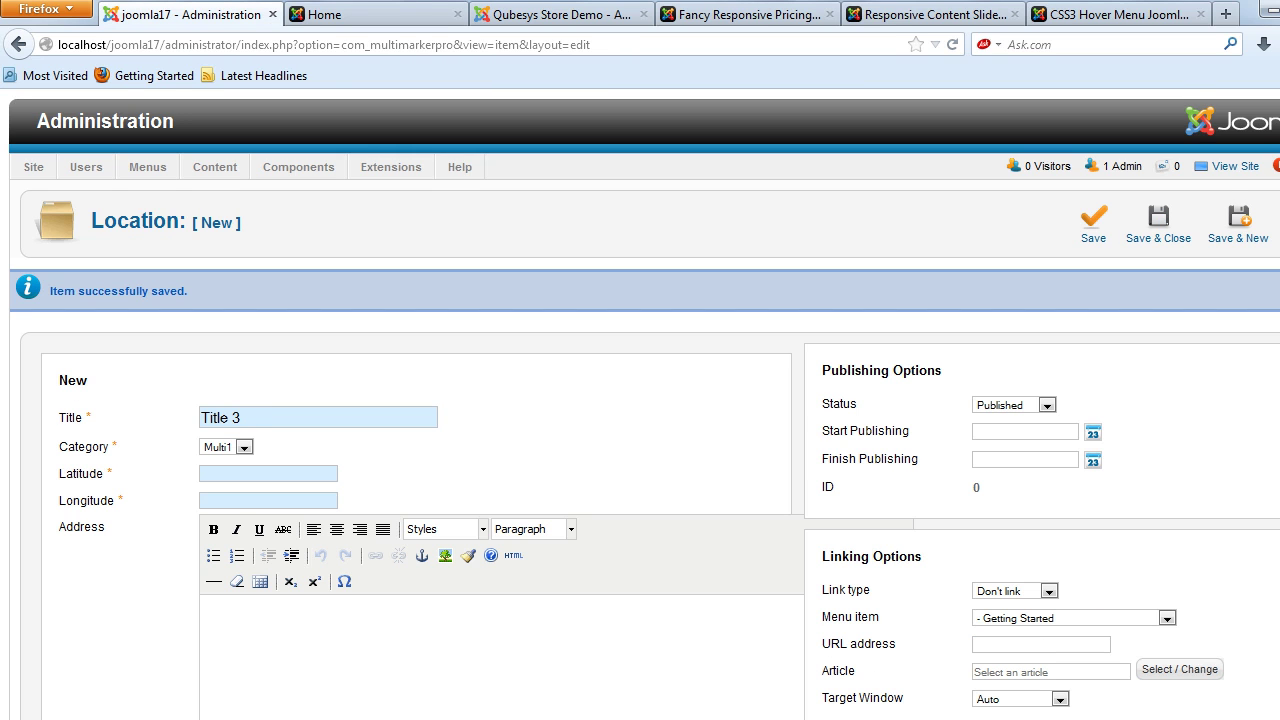
key(ctrl+v)
Copy the longitude -122.1616 from the demo site's Title3 location into the new location's Longitude field
key(ctrl+3)
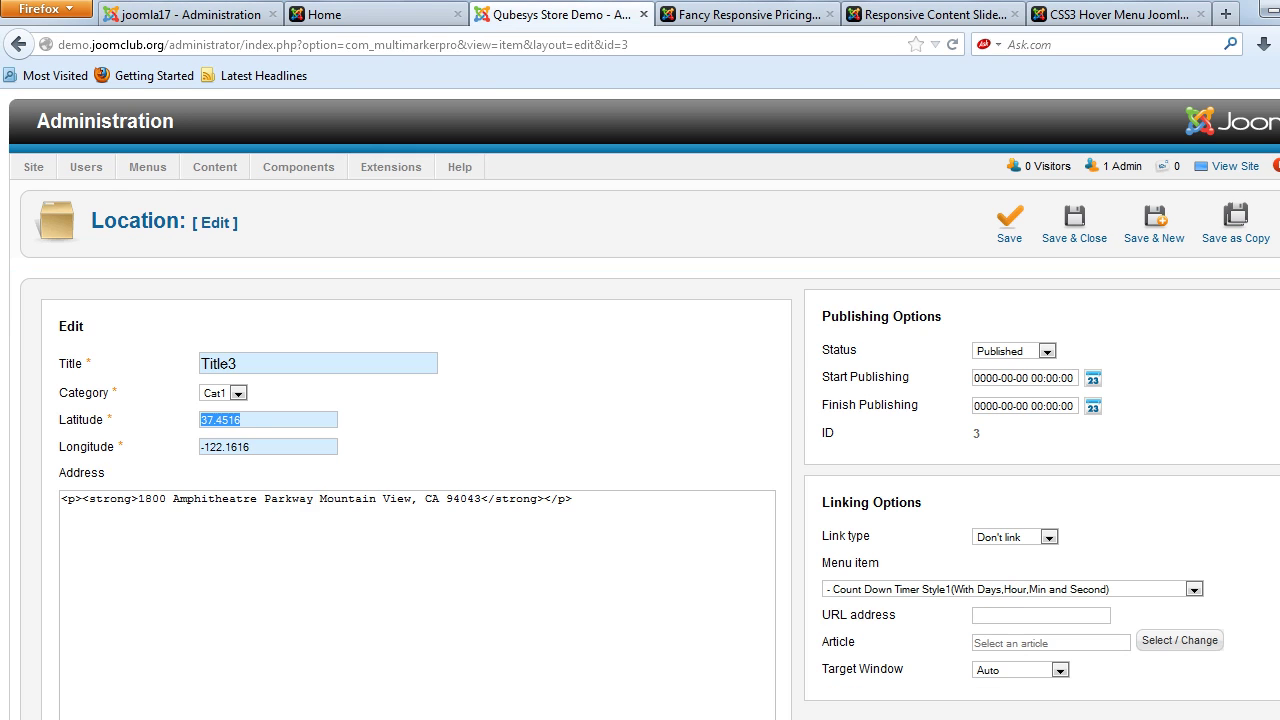
key(Tab)
key(ctrl+c)
key(ctrl+1)
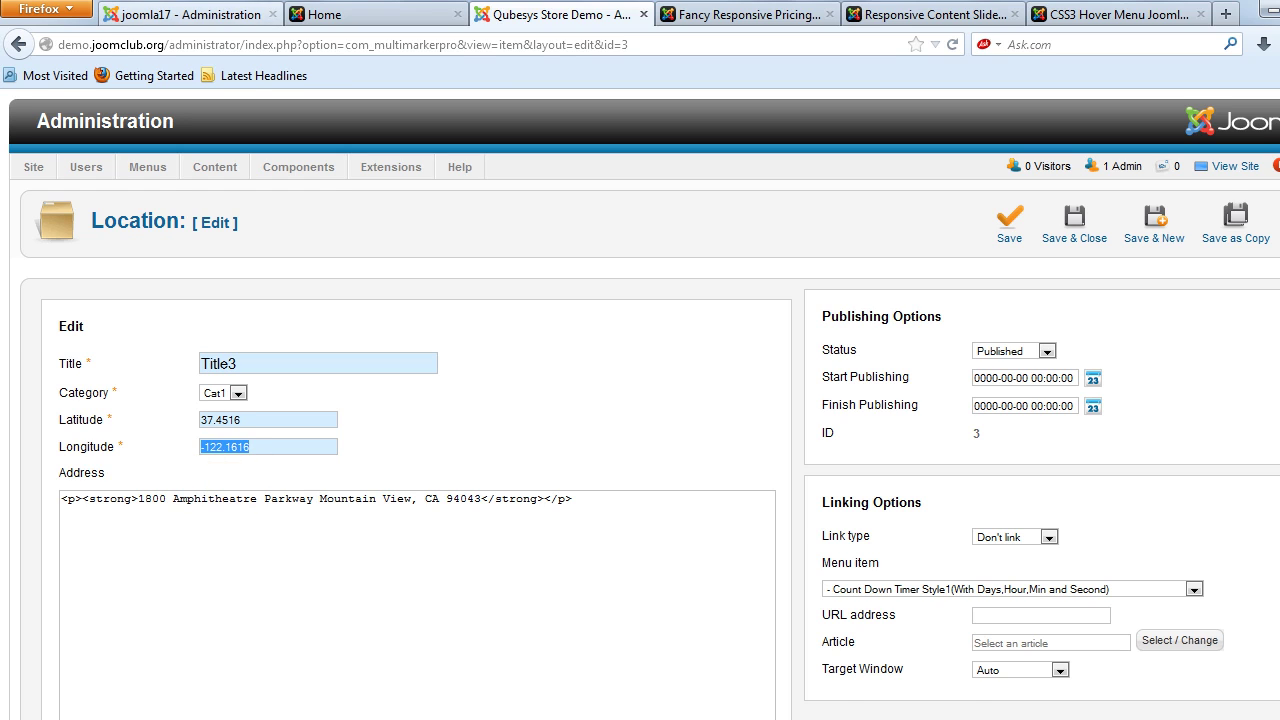
key(ctrl+v)
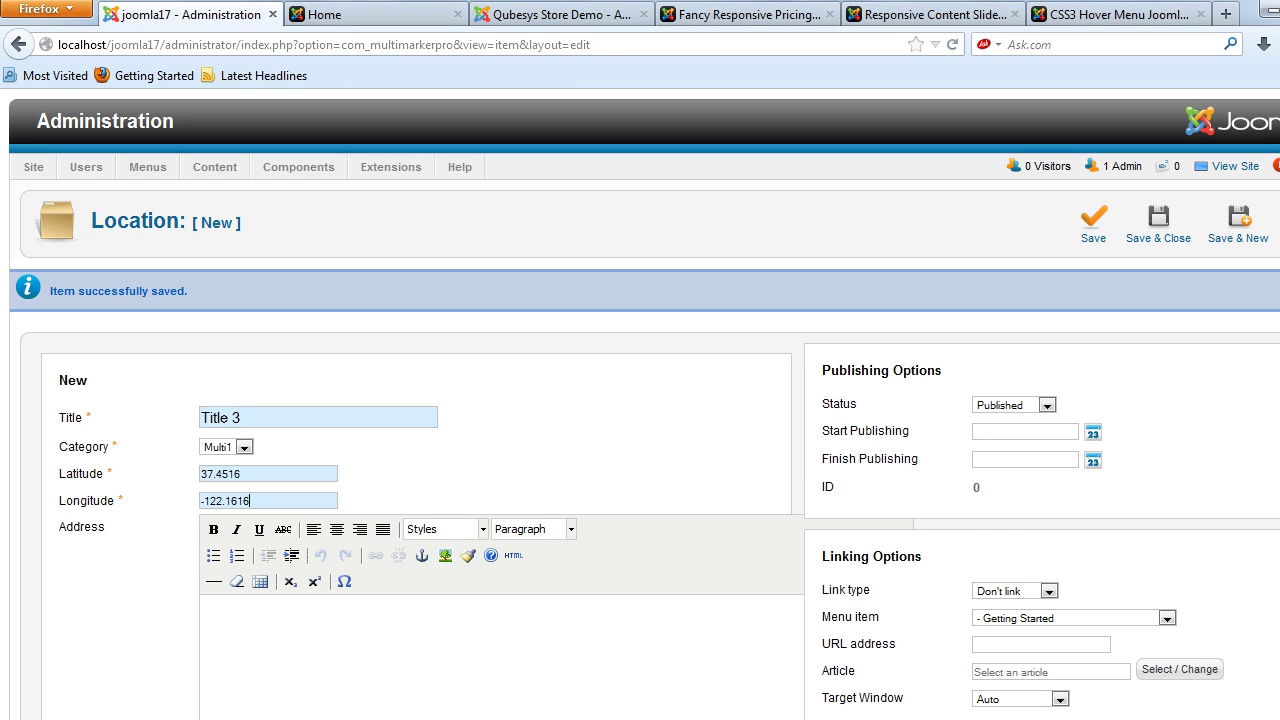
Transfer the Title3 address markup into the local Address field using plain-text view, return to rich-text editing, and save with the option to start another location
click(560, 14)
drag(574, 498, 58, 498)
key(ctrl+c)
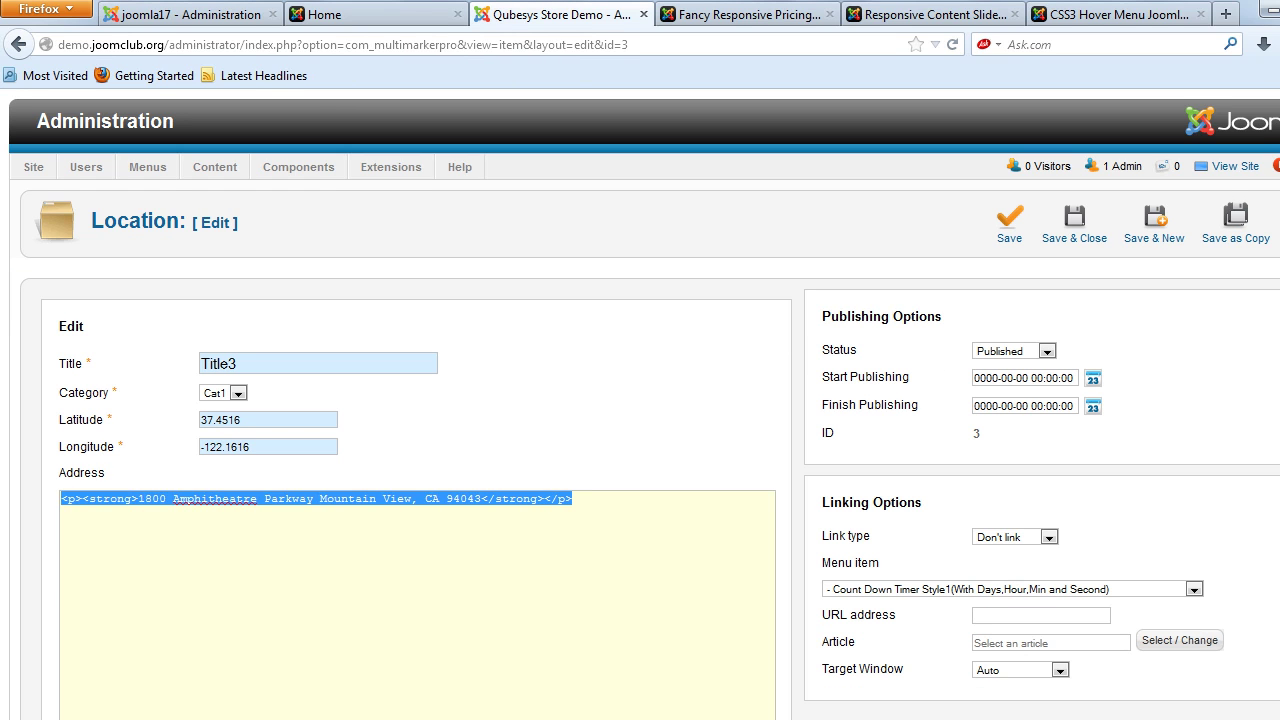
key(ctrl+shift+Tab)
key(ctrl+shift+Tab)
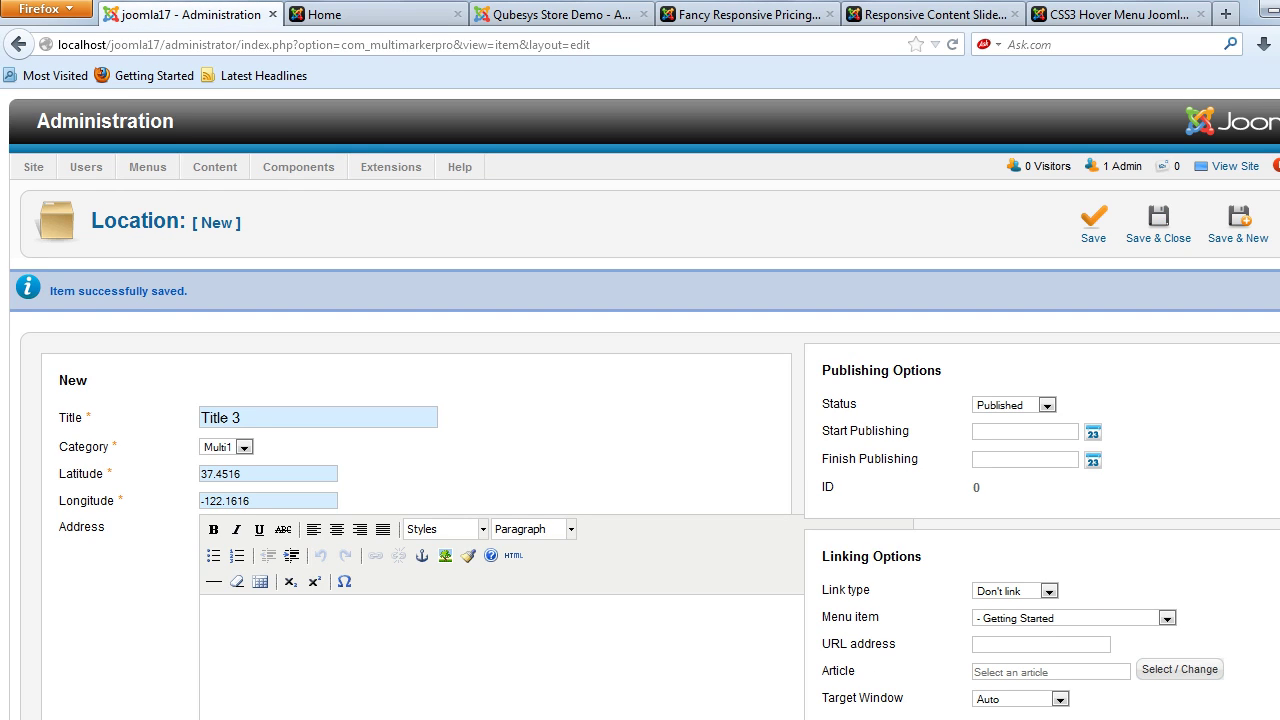
scroll(640, 400, down, 3)
click(90, 617)
click(130, 470)
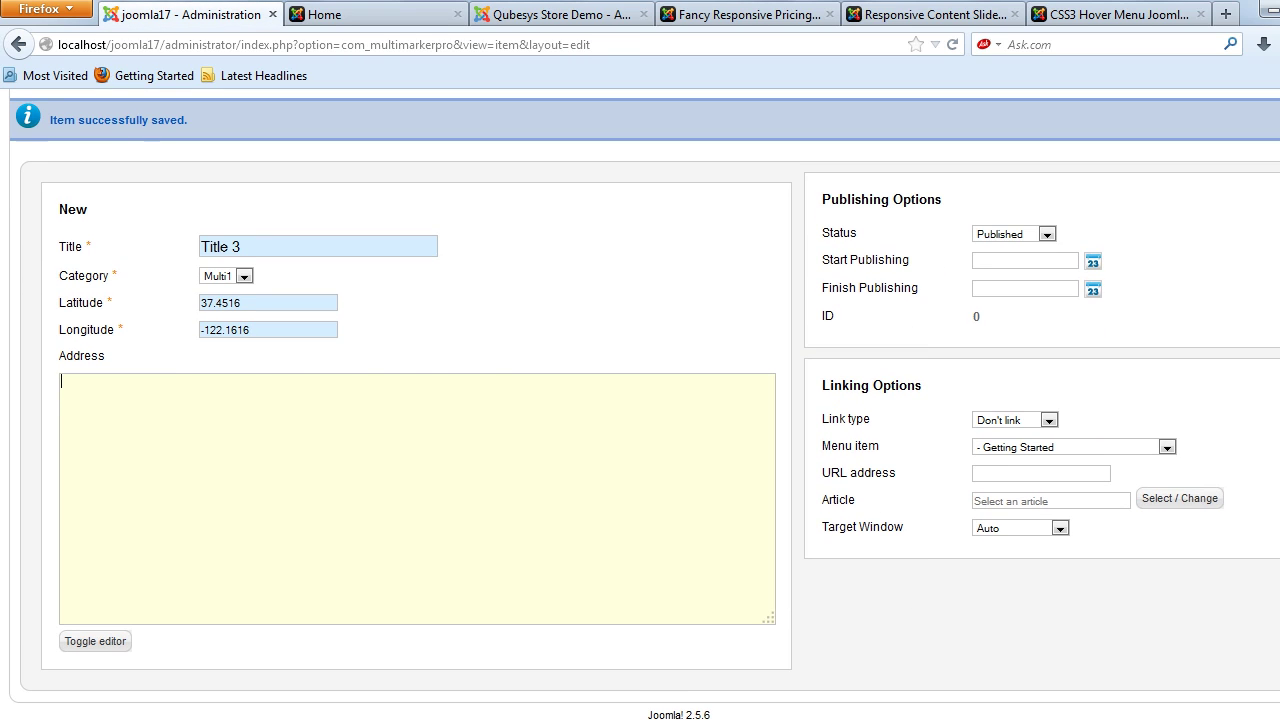
key(ctrl+v)
click(95, 641)
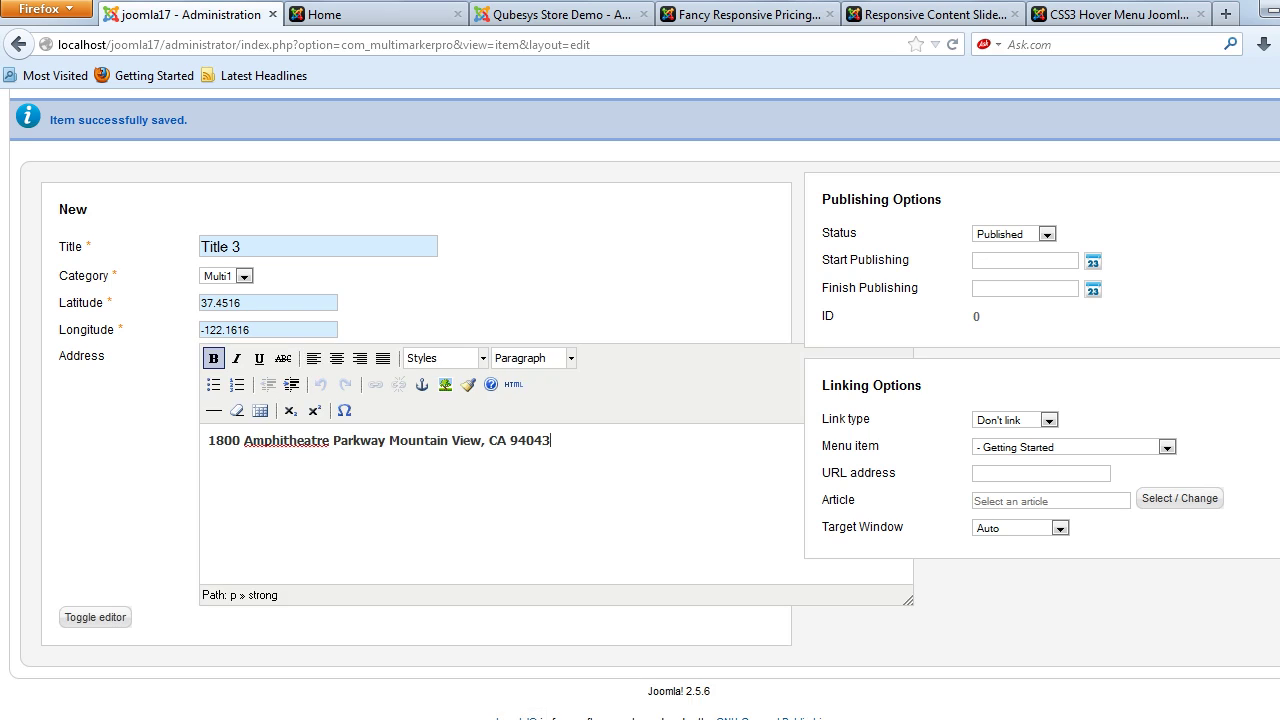
scroll(640, 400, up, 3)
click(1239, 225)
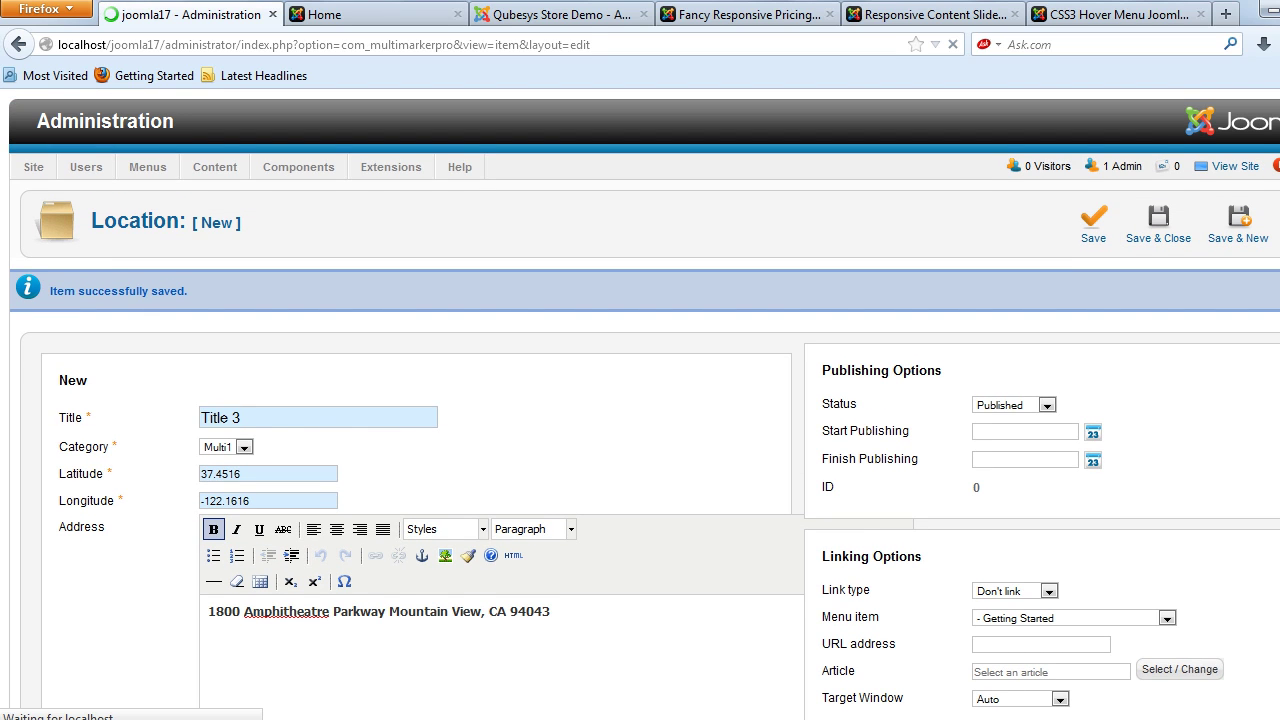
key(ctrl+v)
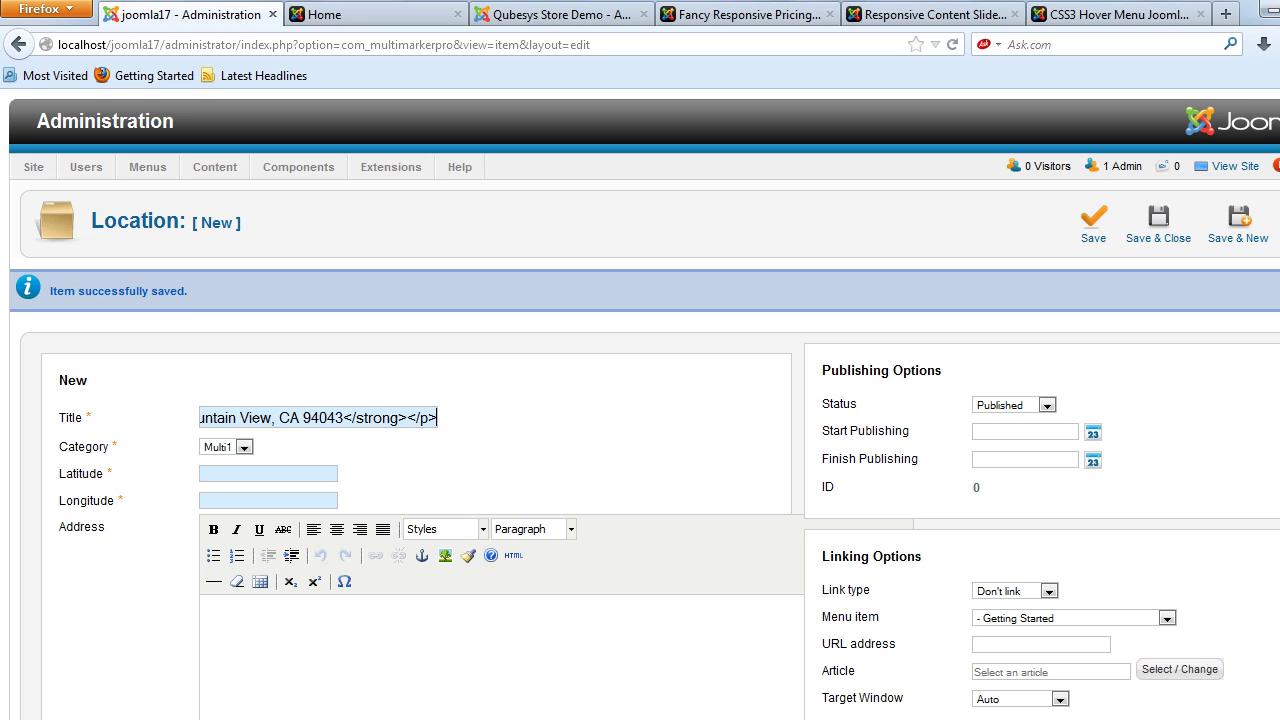
key(ctrl+z)
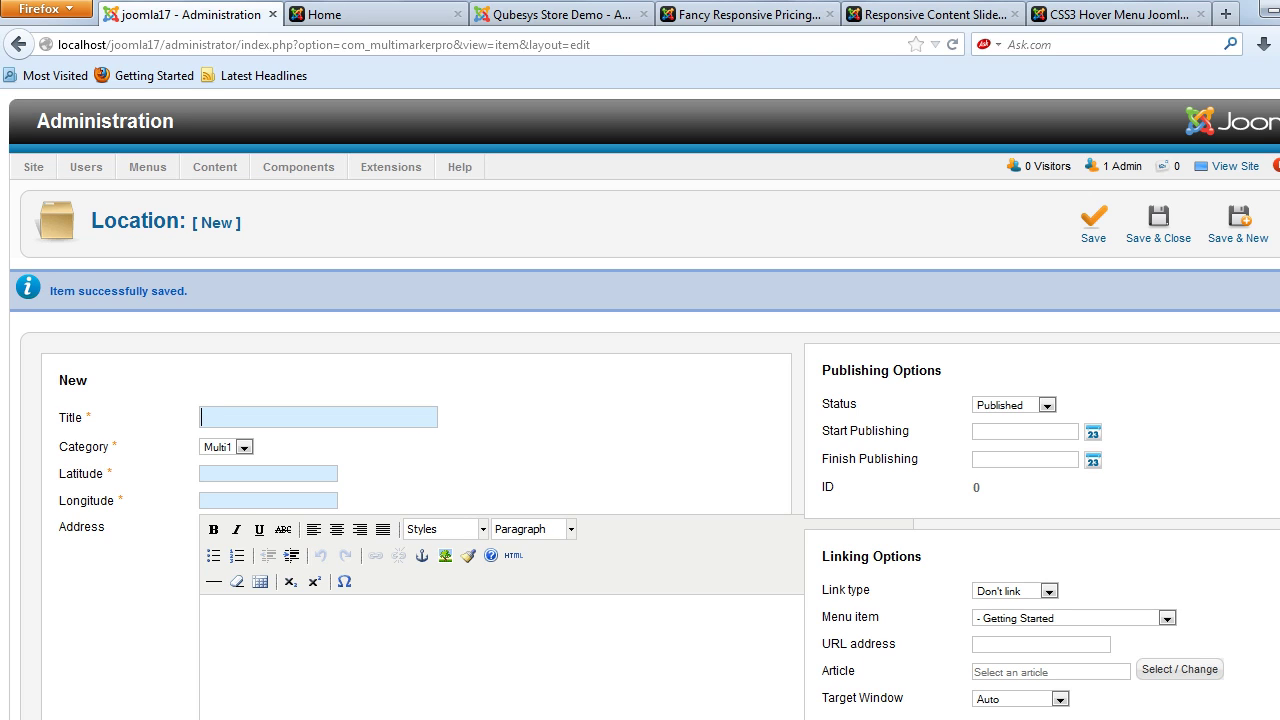
key(ctrl+t)
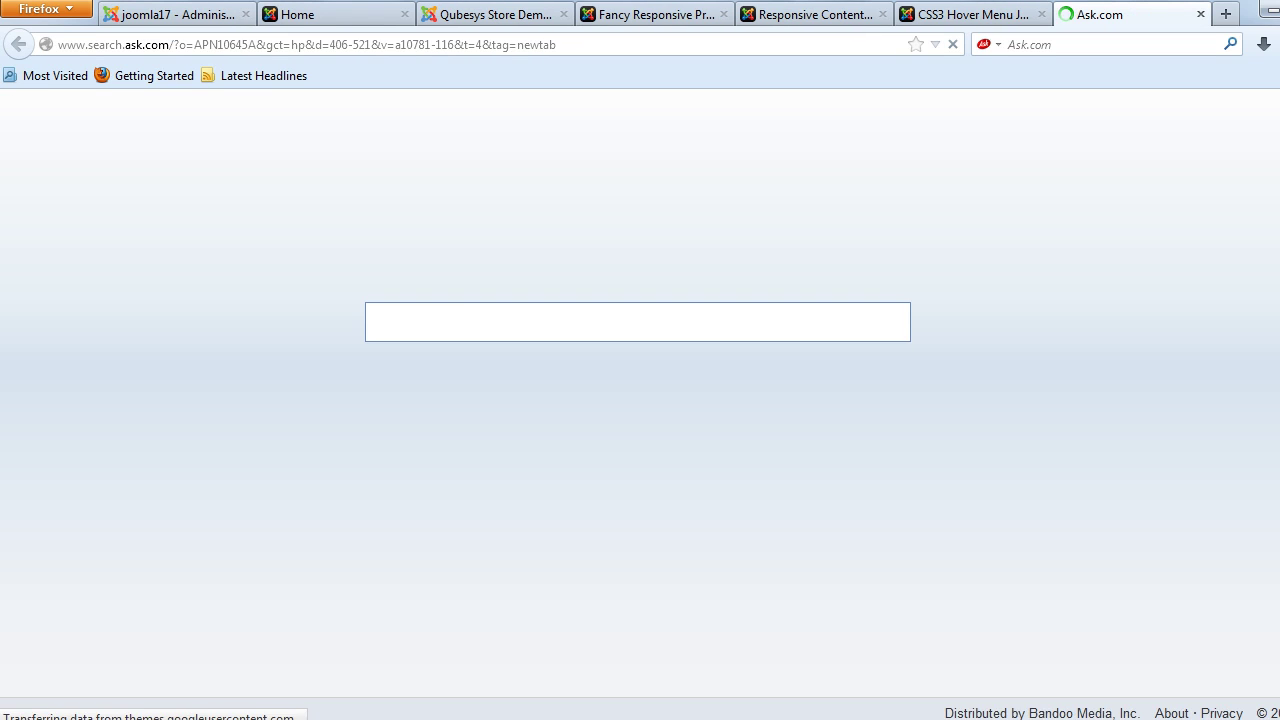
key(ctrl+Tab)
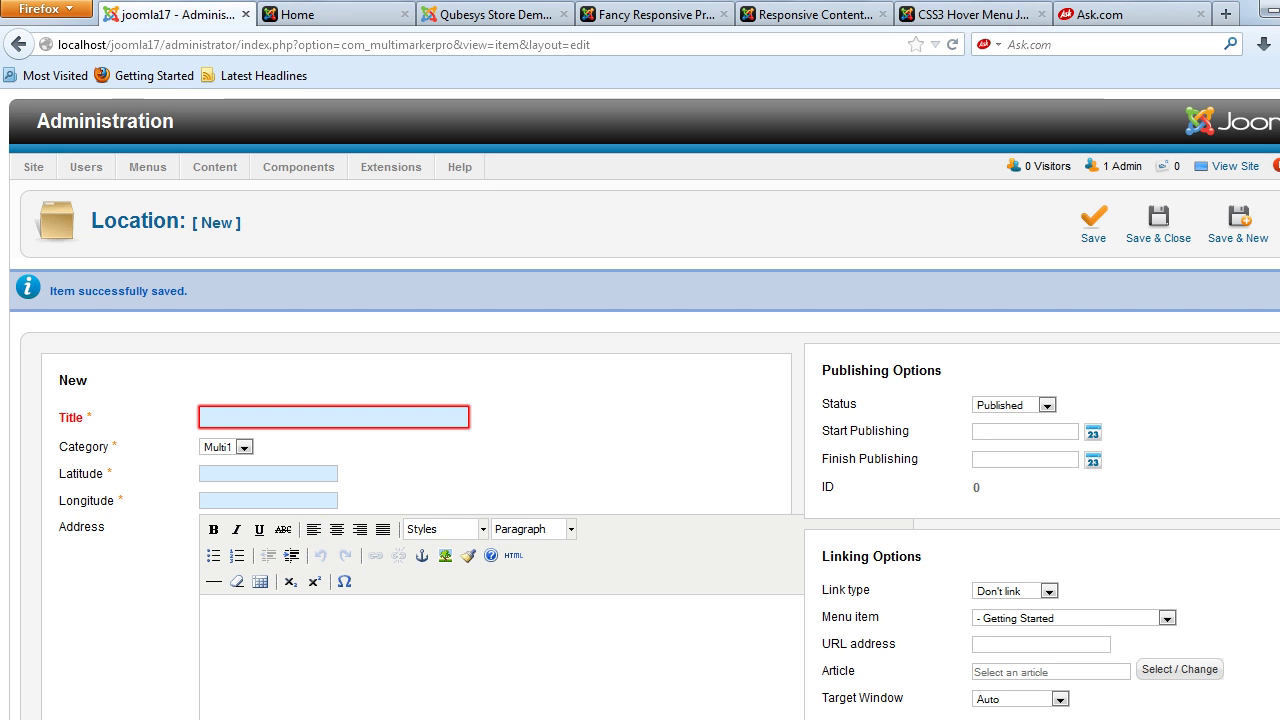
Title the new local location "Title 4" and open the demo site's Title4 location for editing
text(Tit)
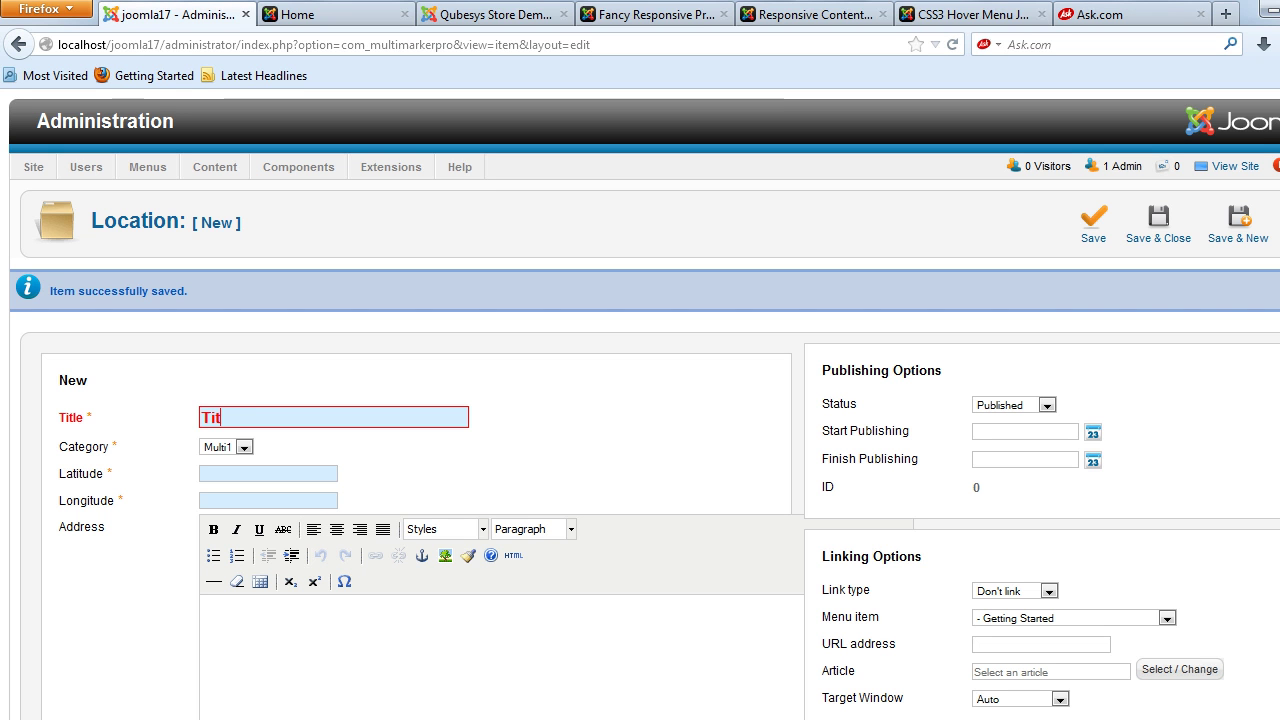
text(le 4)
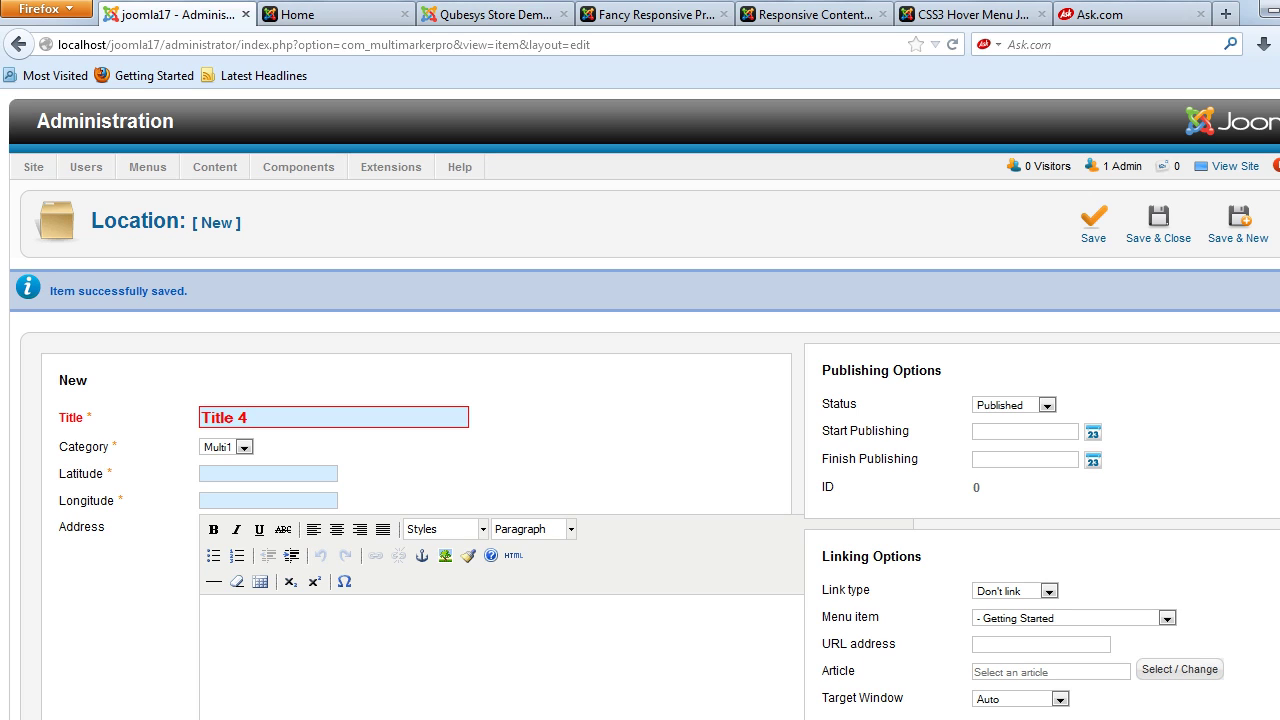
click(490, 14)
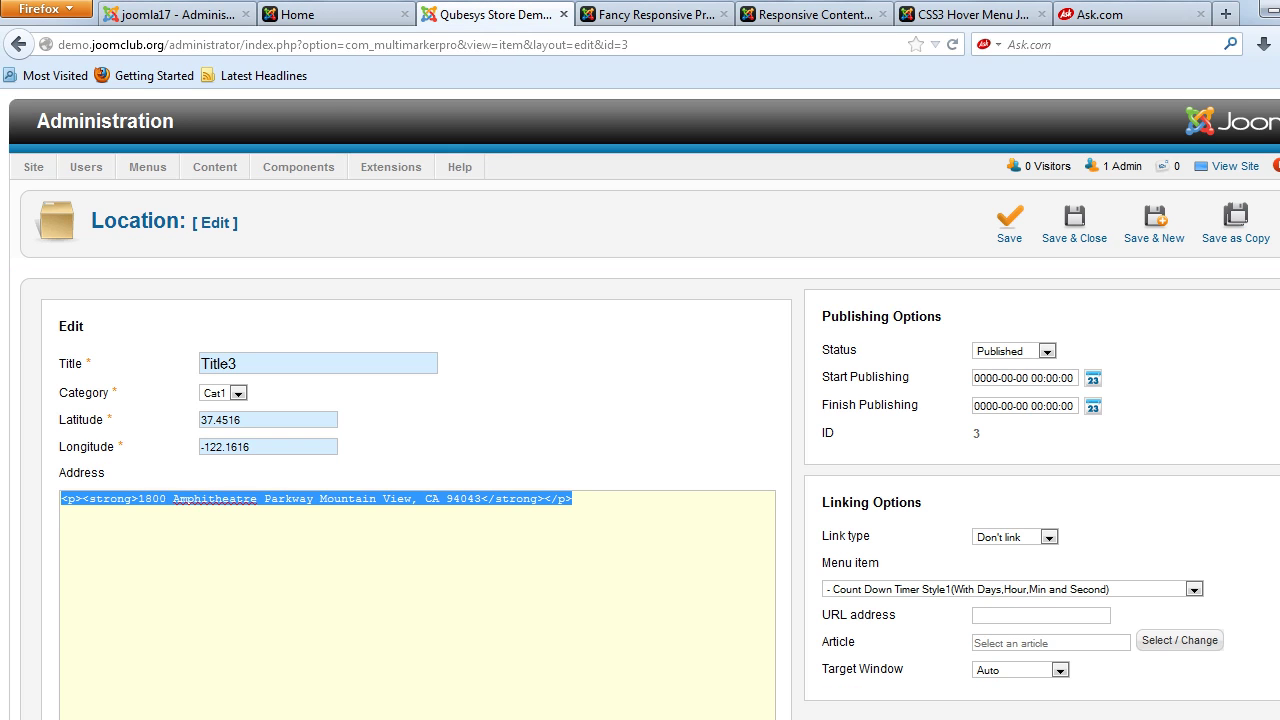
click(1279, 222)
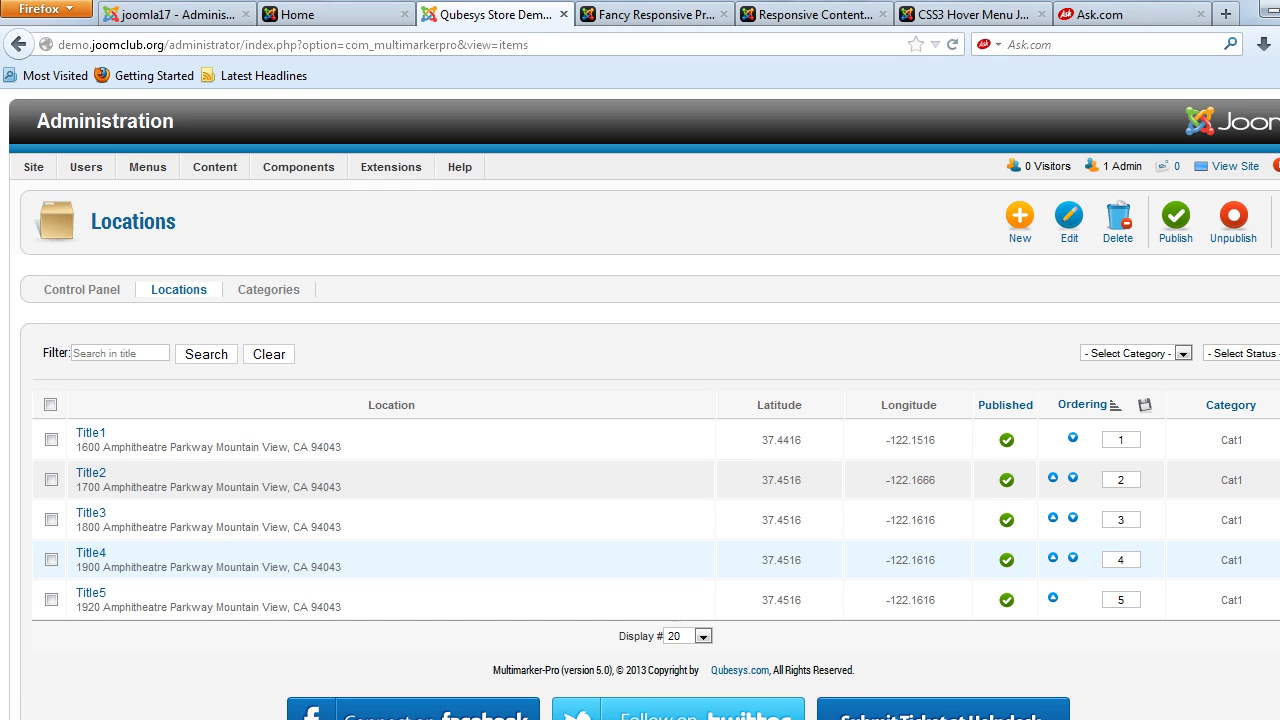
click(90, 553)
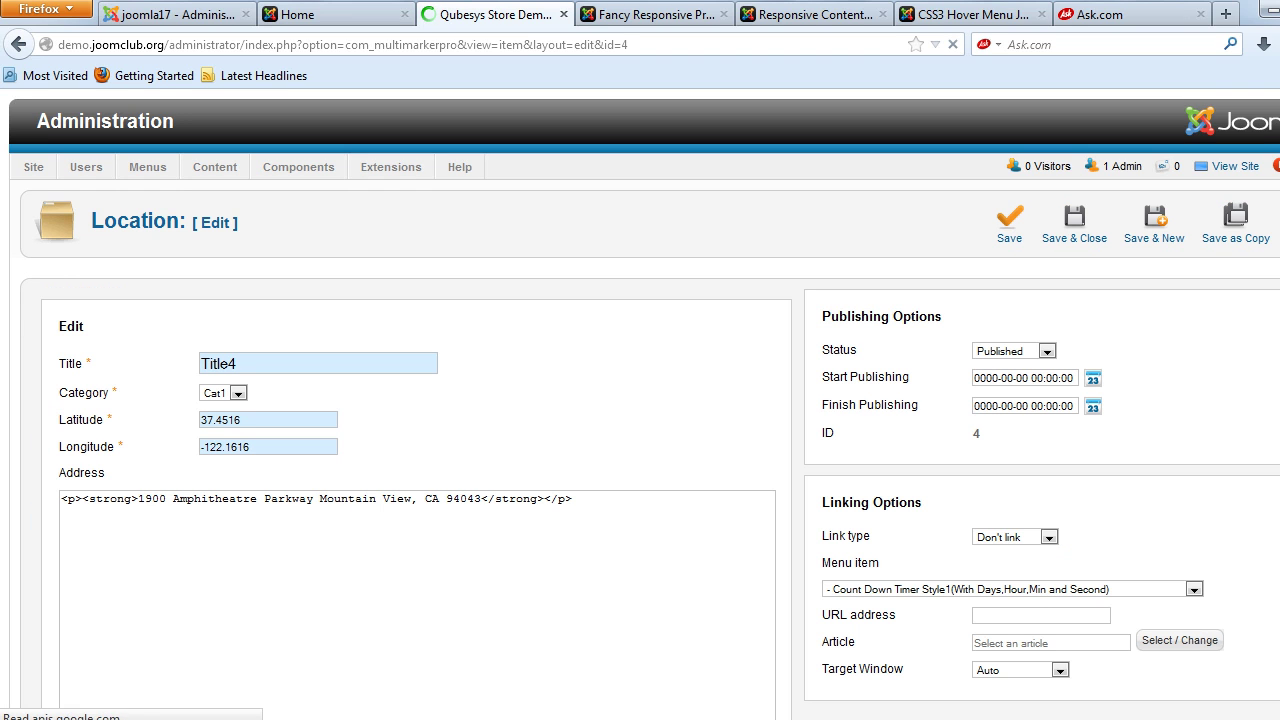
Copy the latitude 37.4516 from the demo site's Title4 location into the new location's Latitude field
double_click(221, 420)
key(ctrl+c)
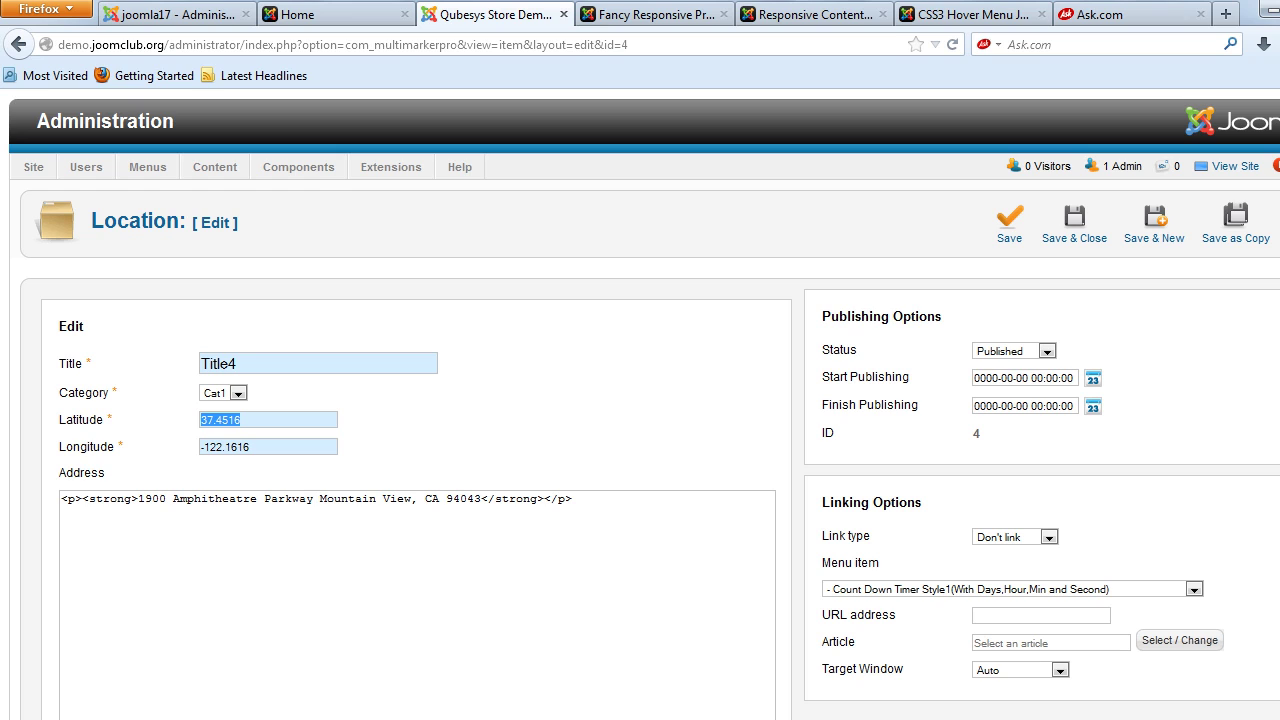
click(175, 15)
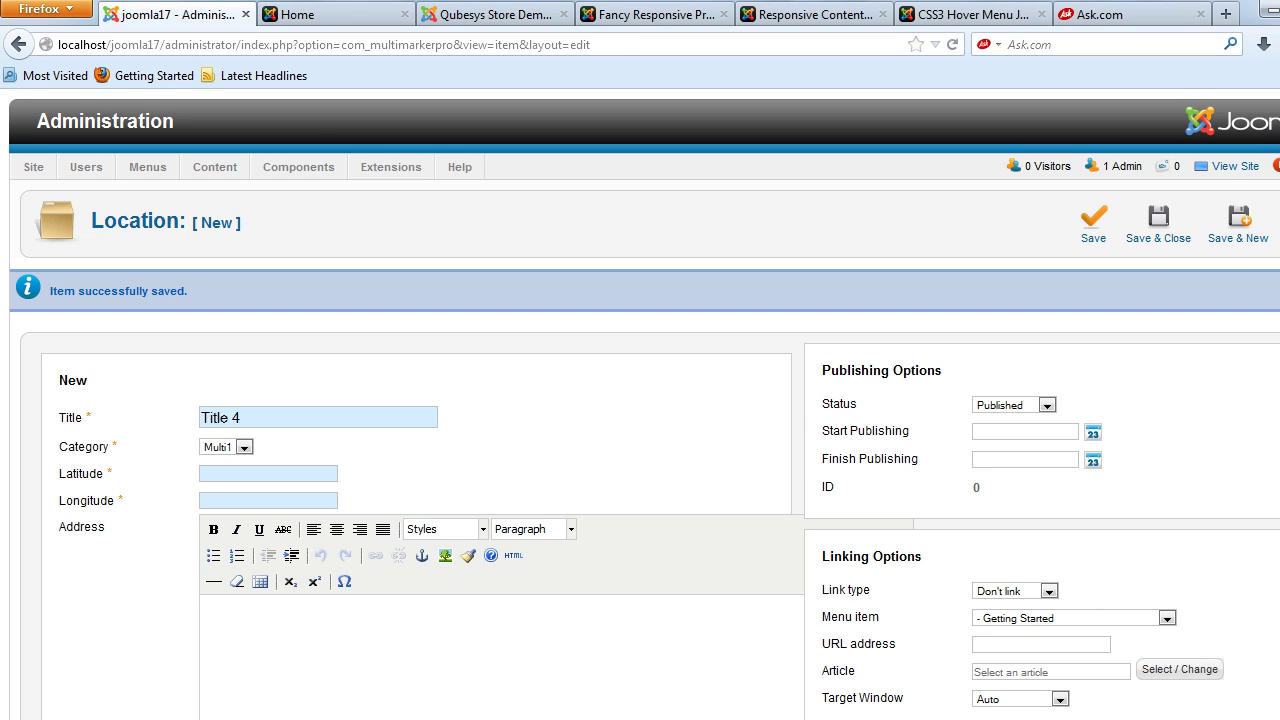
key(ctrl+v)
Copy the longitude -122.1616 from the demo site's Title4 location into the new location's Longitude field
click(490, 14)
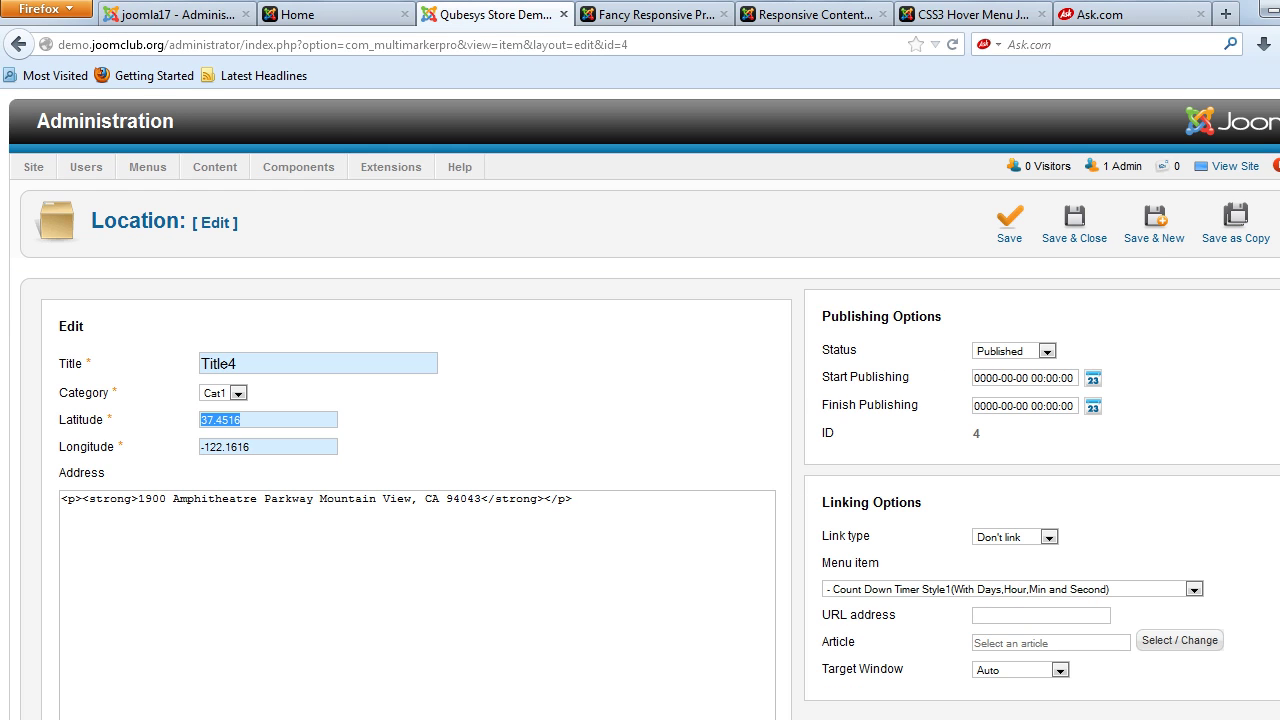
key(Tab)
key(ctrl+c)
click(175, 15)
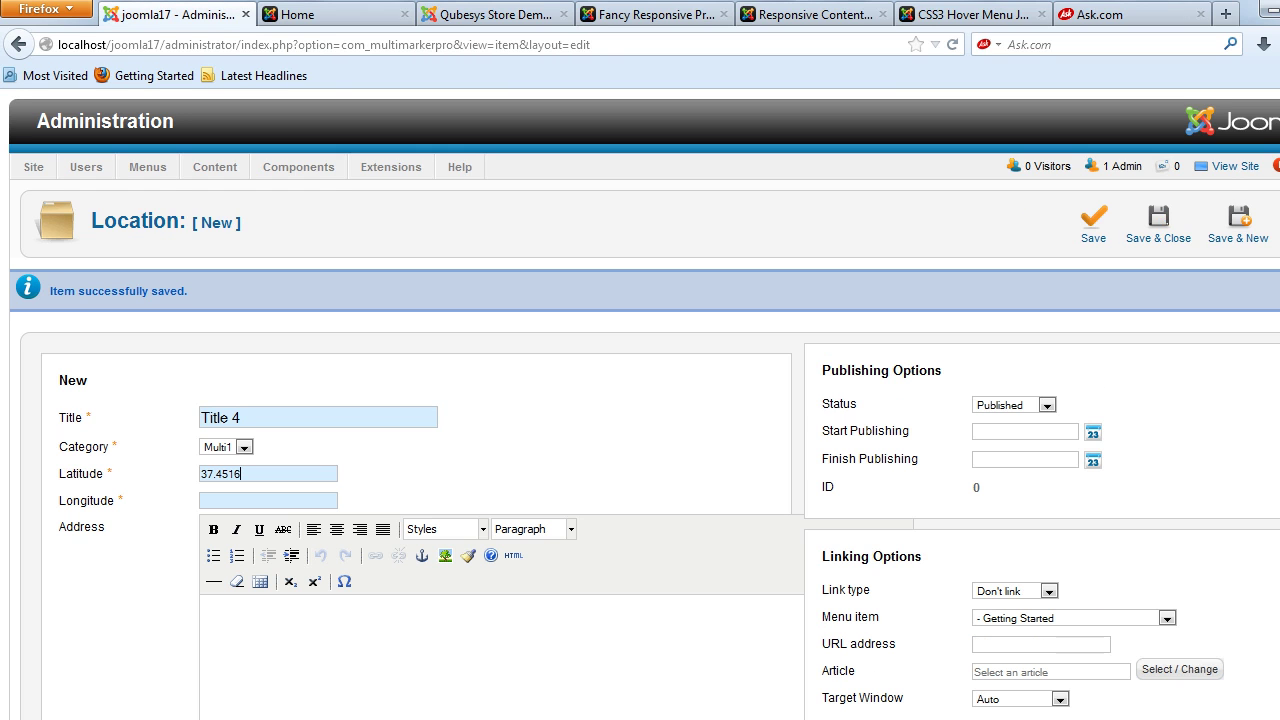
key(ctrl+v)
Copy the demo site's Title4 address markup into the new local location's Address field using plain-text view
key(ctrl+3)
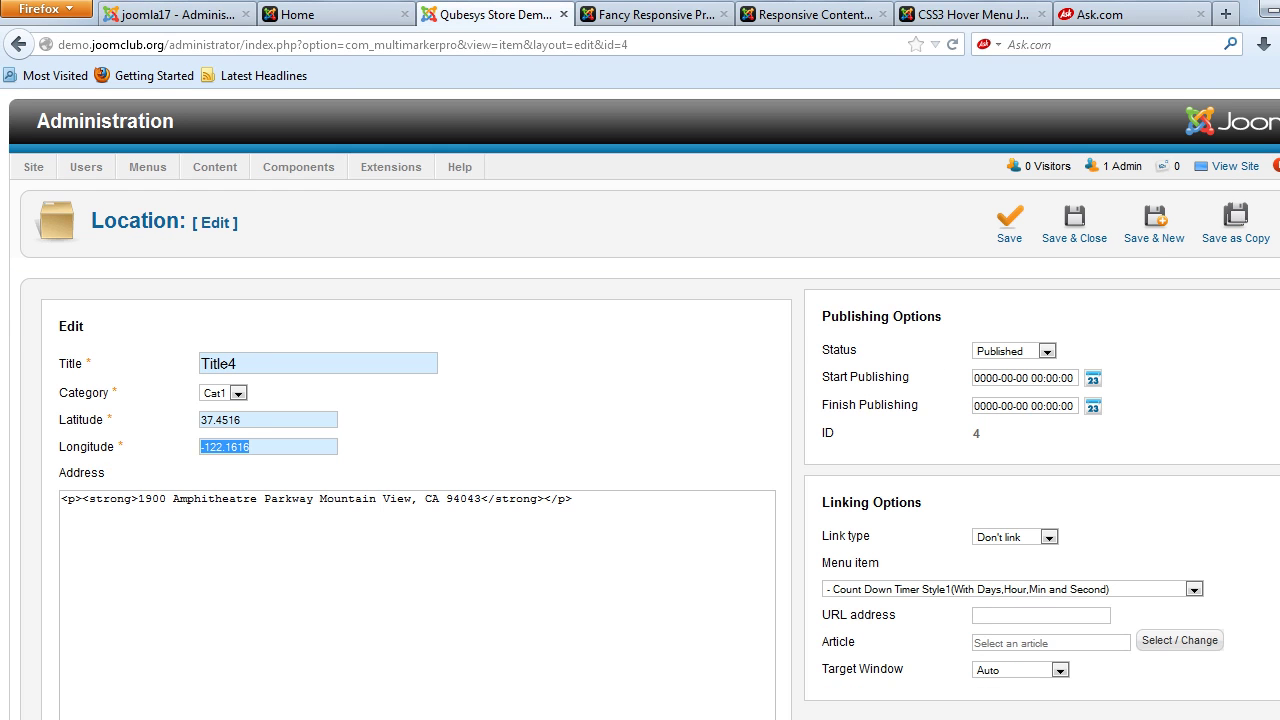
mouse_move(574, 499)
mouse_down()
mouse_move(68, 499)
mouse_move(574, 499)
mouse_up()
key(ctrl+c)
click(61, 499)
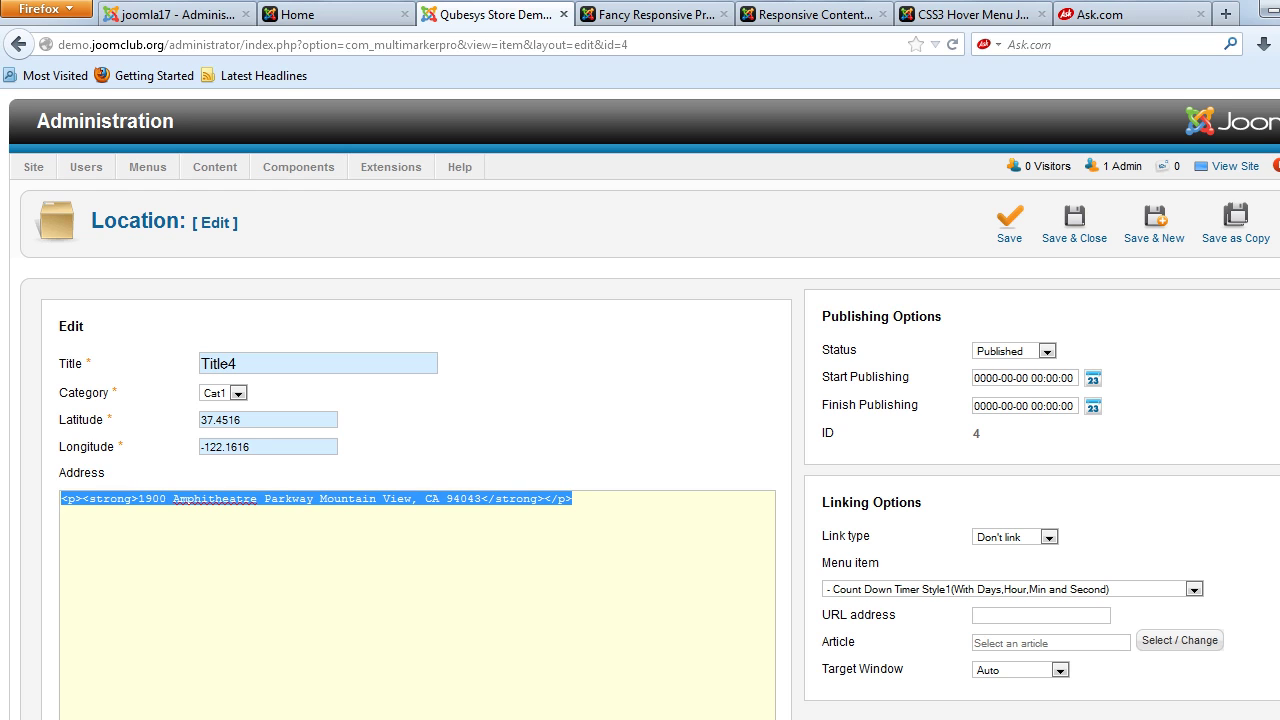
key(ctrl+1)
scroll(640, 404, down, 3)
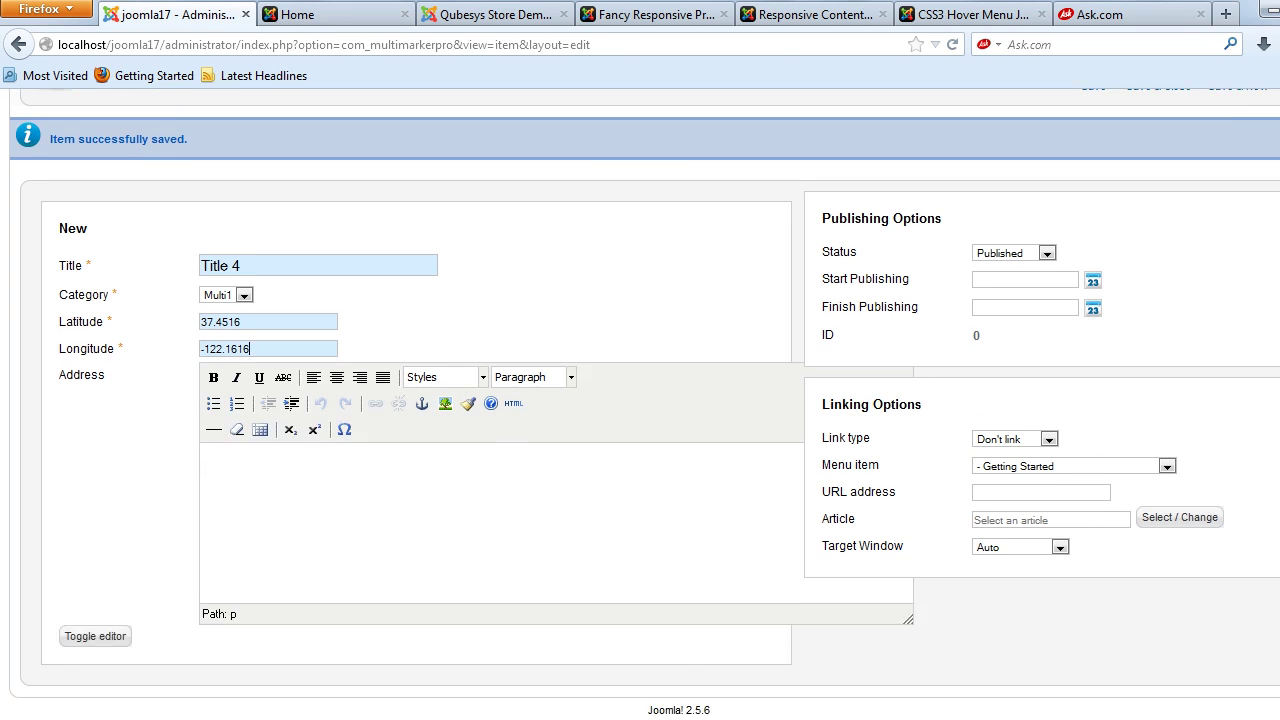
click(95, 595)
click(64, 358)
key(ctrl+v)
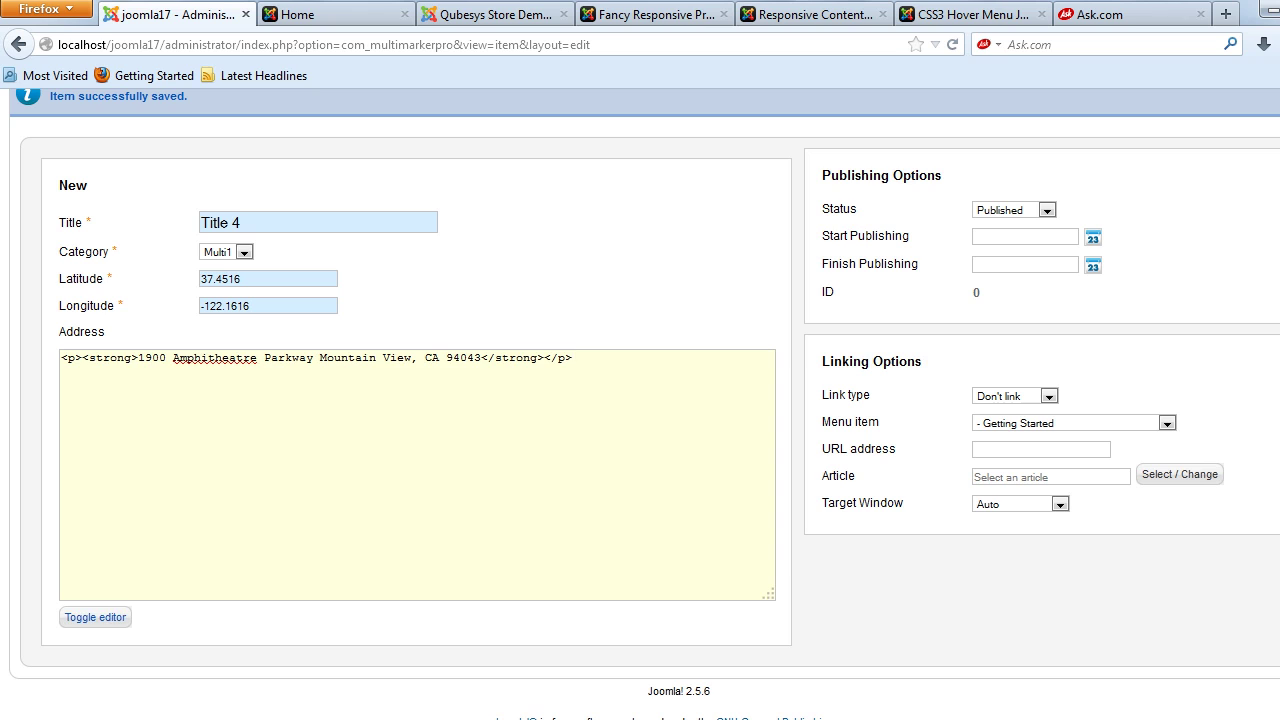
Return the Address field to rich-text editing, then save and close the Title 4 location
click(95, 617)
scroll(640, 404, up, 3)
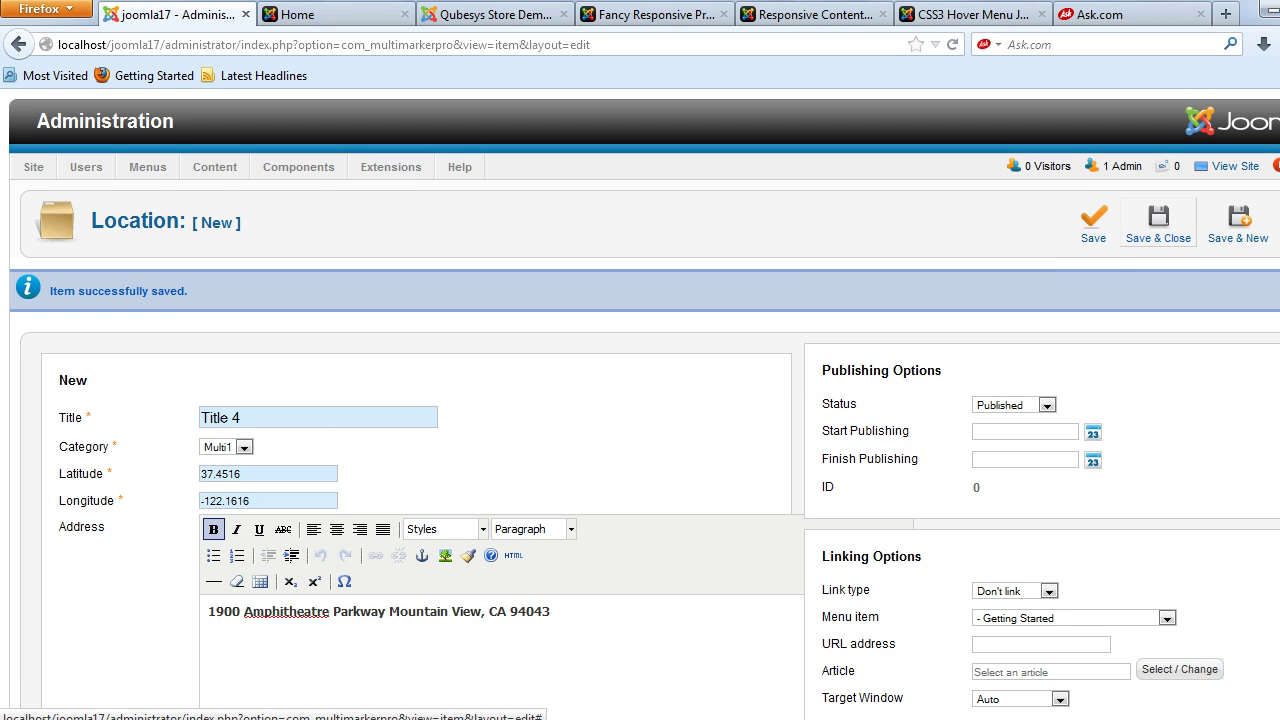
click(1158, 224)
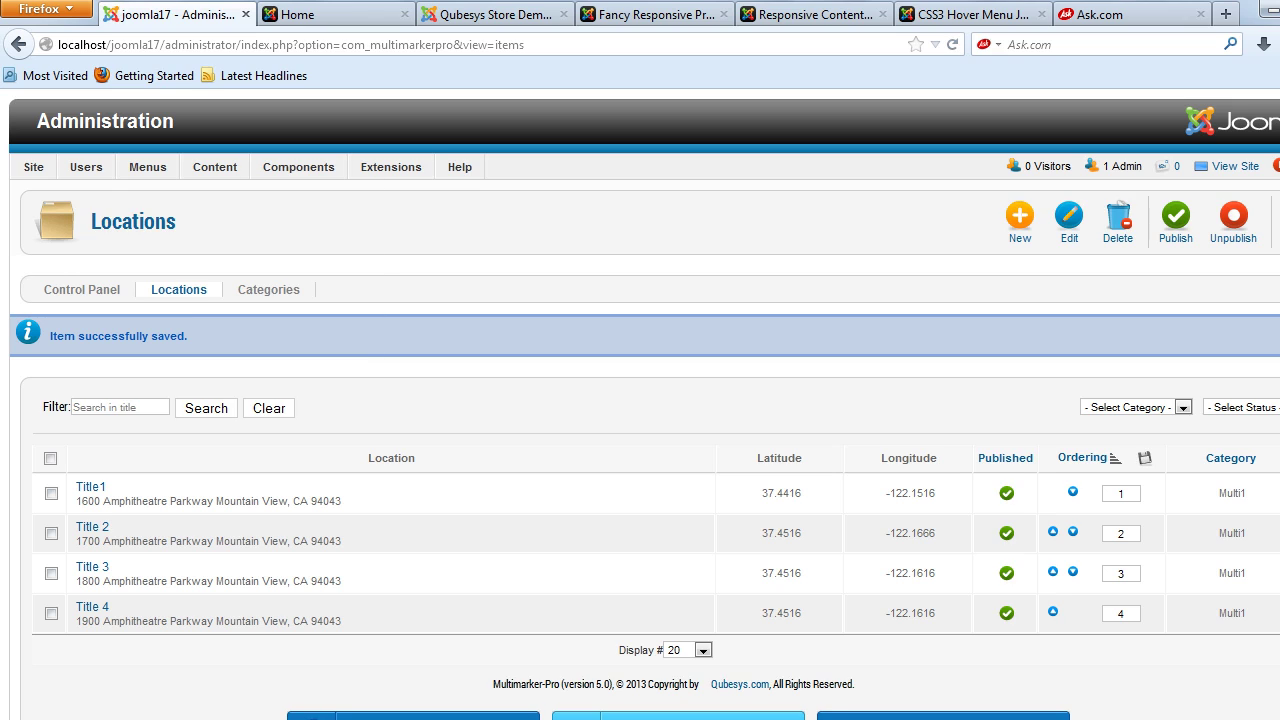
Filter the site modules by the Multimarker Pro type and open the Multimarker Pro module for editing
mouse_move(391, 167)
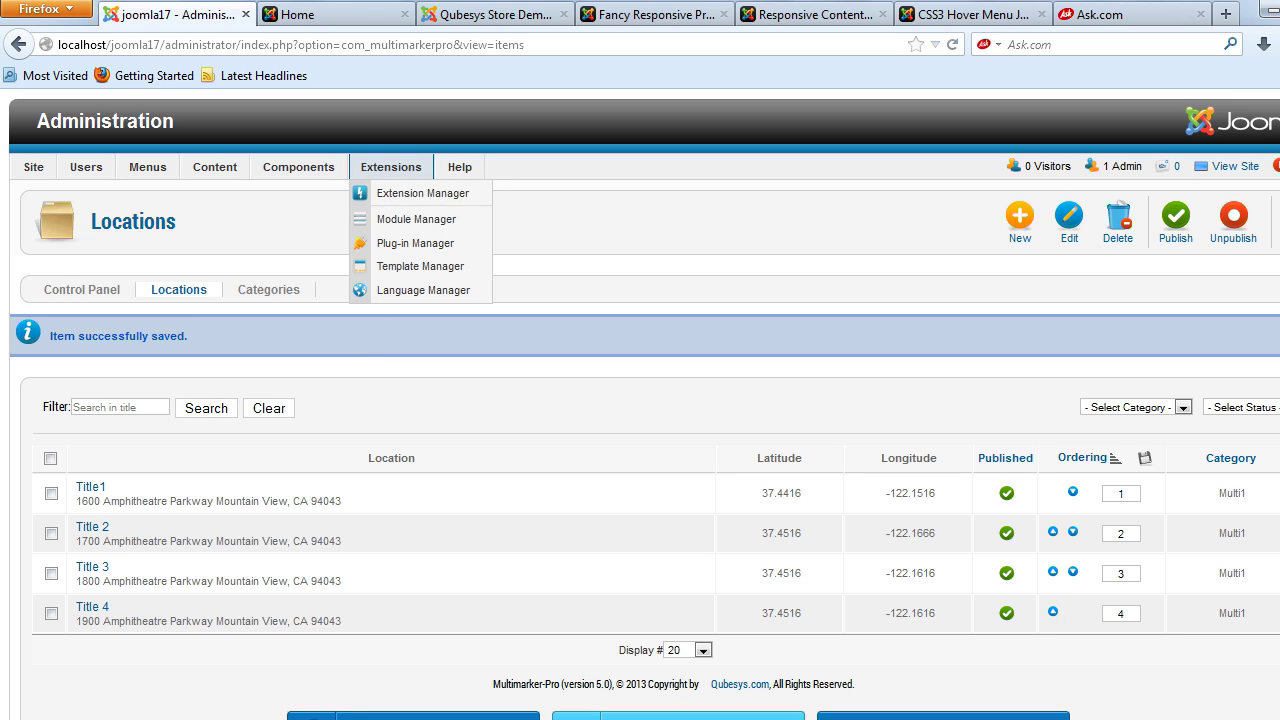
click(417, 219)
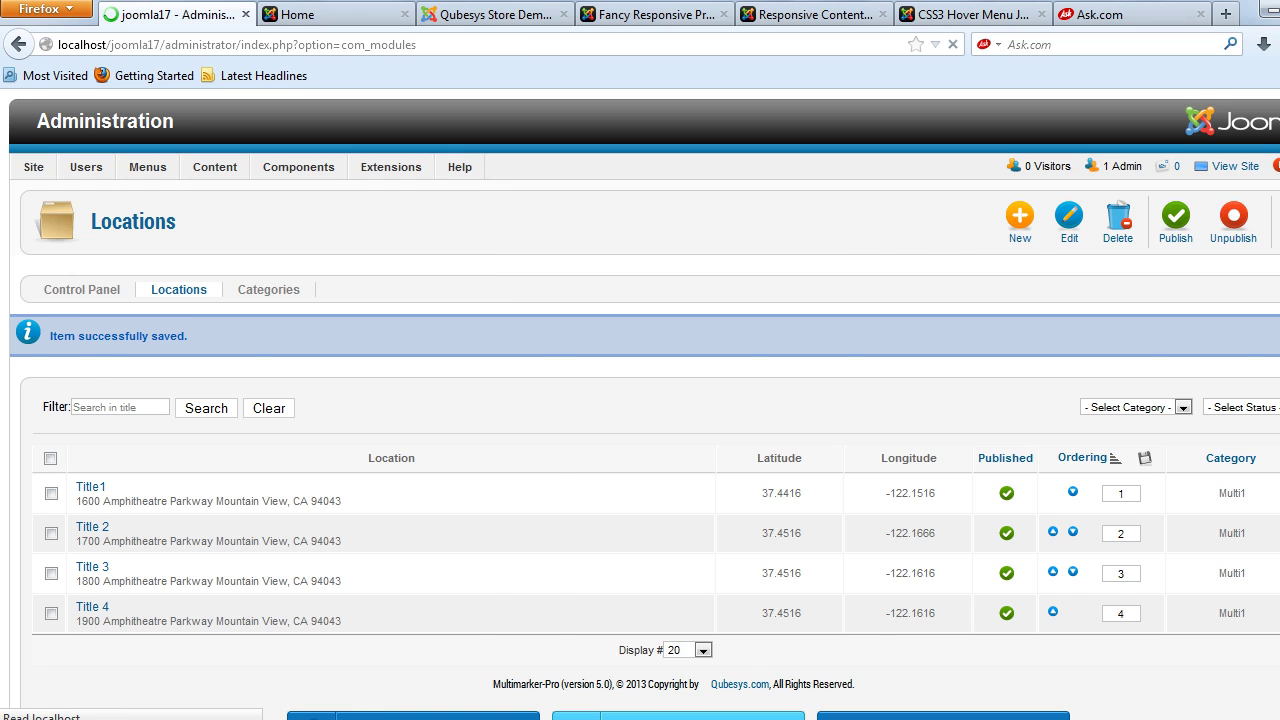
click(969, 306)
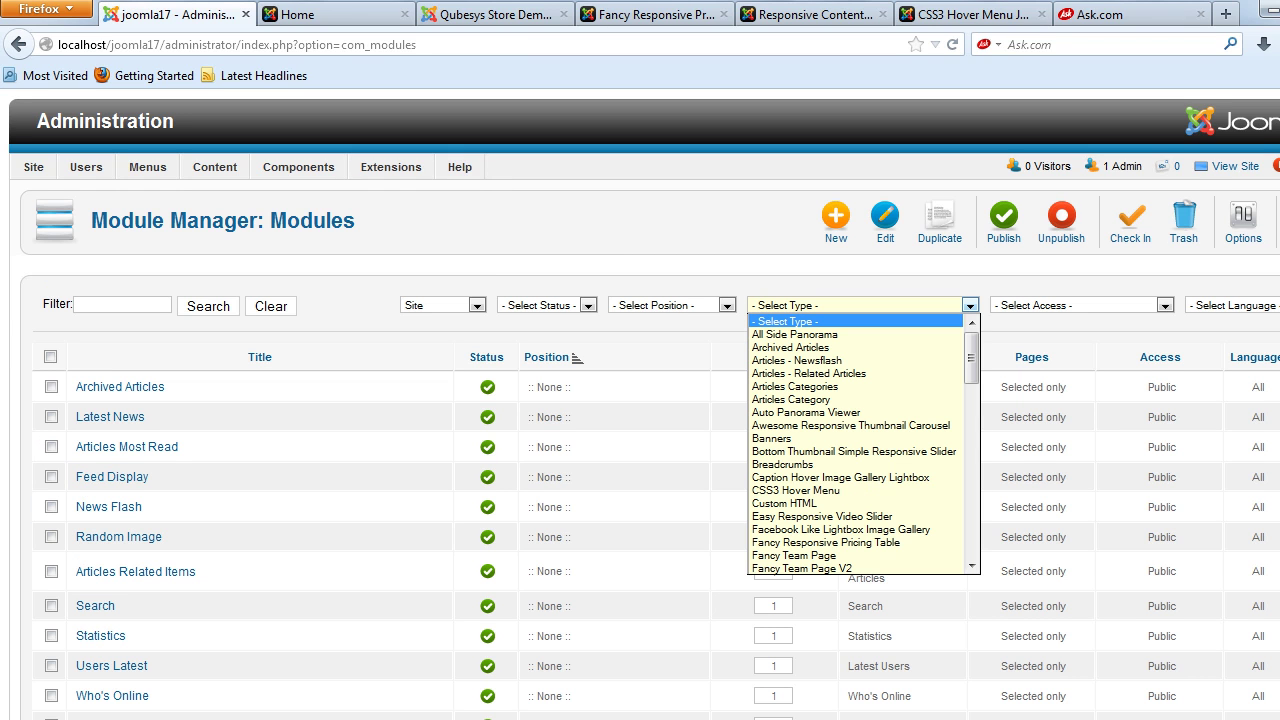
text(mo)
key(Down)
key(Down)
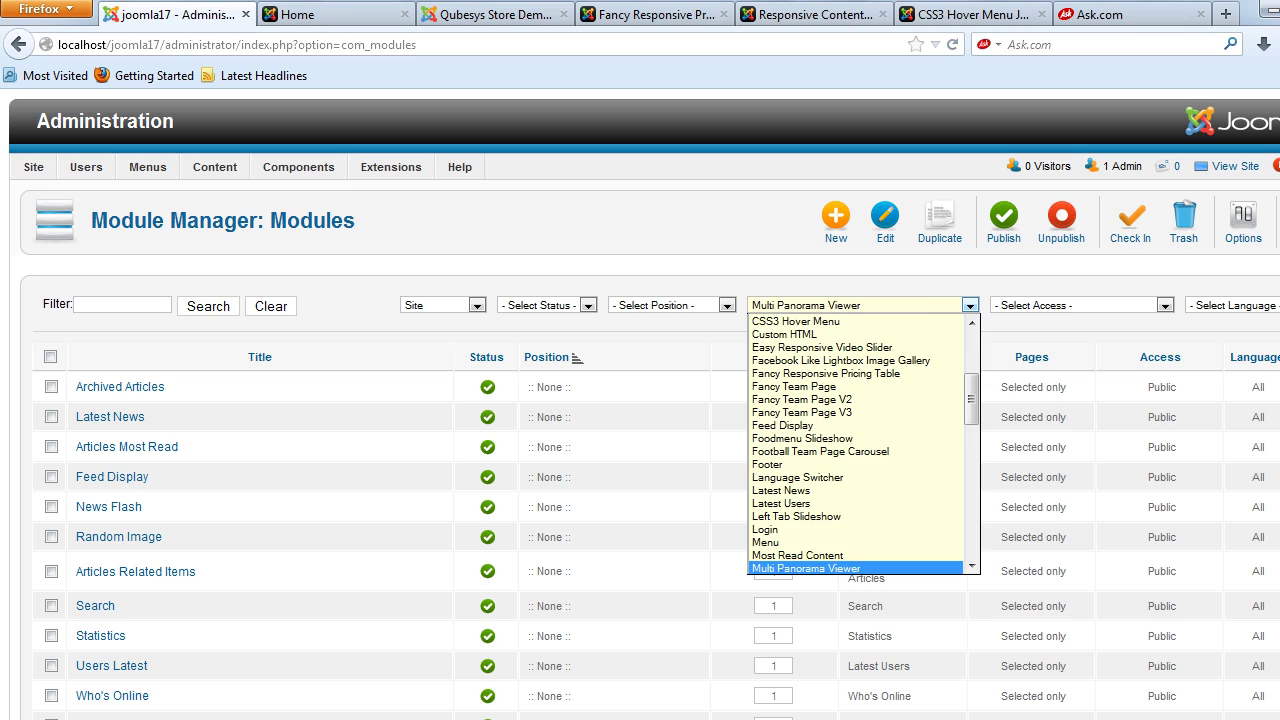
key(Return)
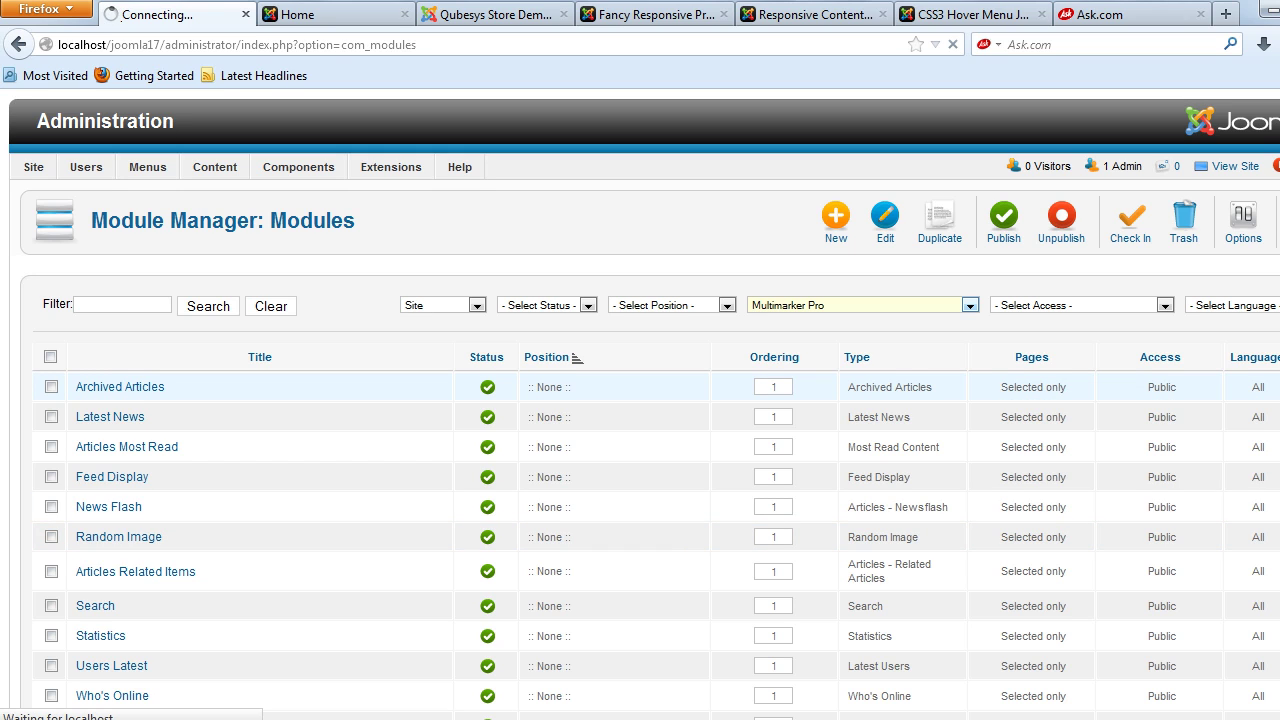
click(119, 387)
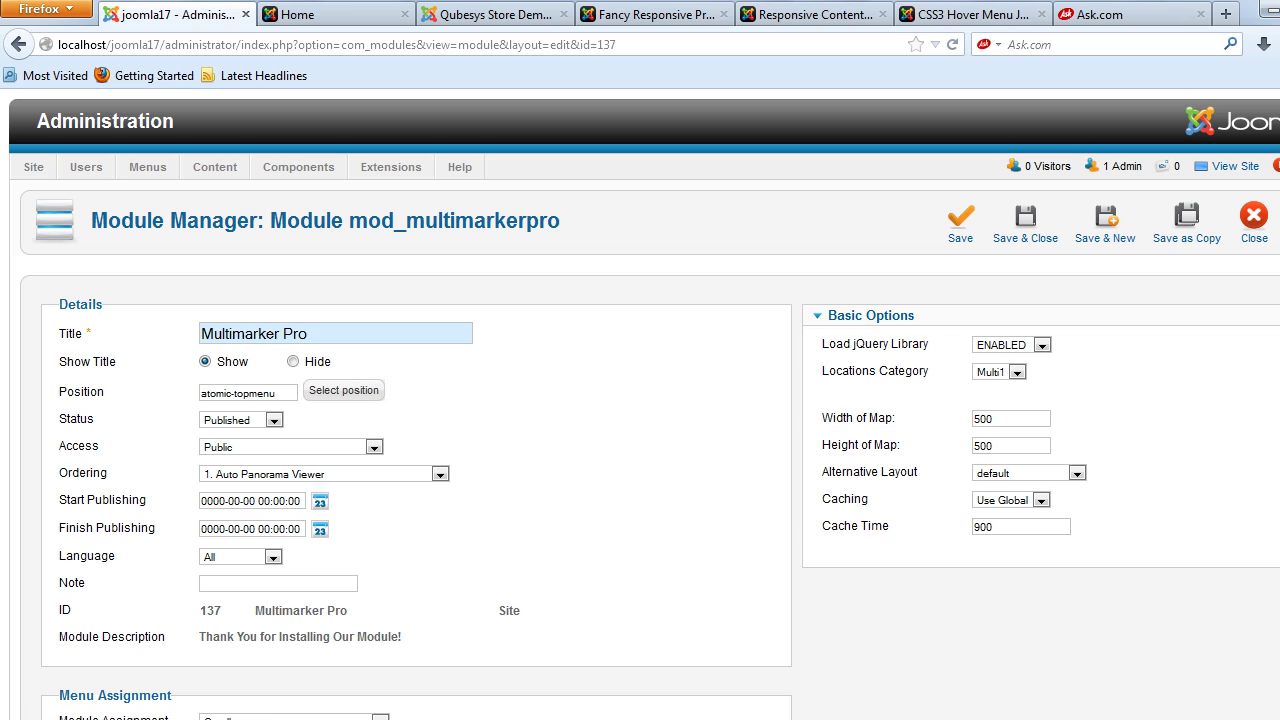
Save the Multimarker Pro module with Multi1 as its Locations Category, and open and reload the site's home page in a separate tab
click(1017, 372)
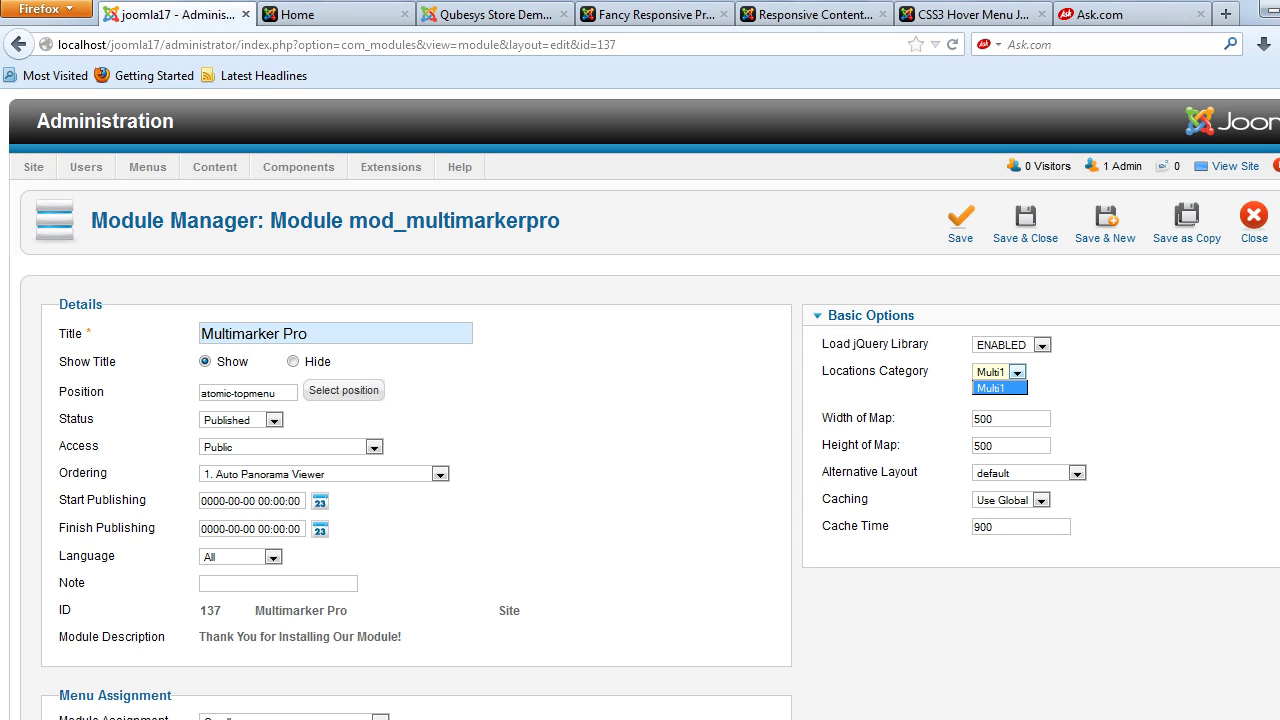
click(1017, 373)
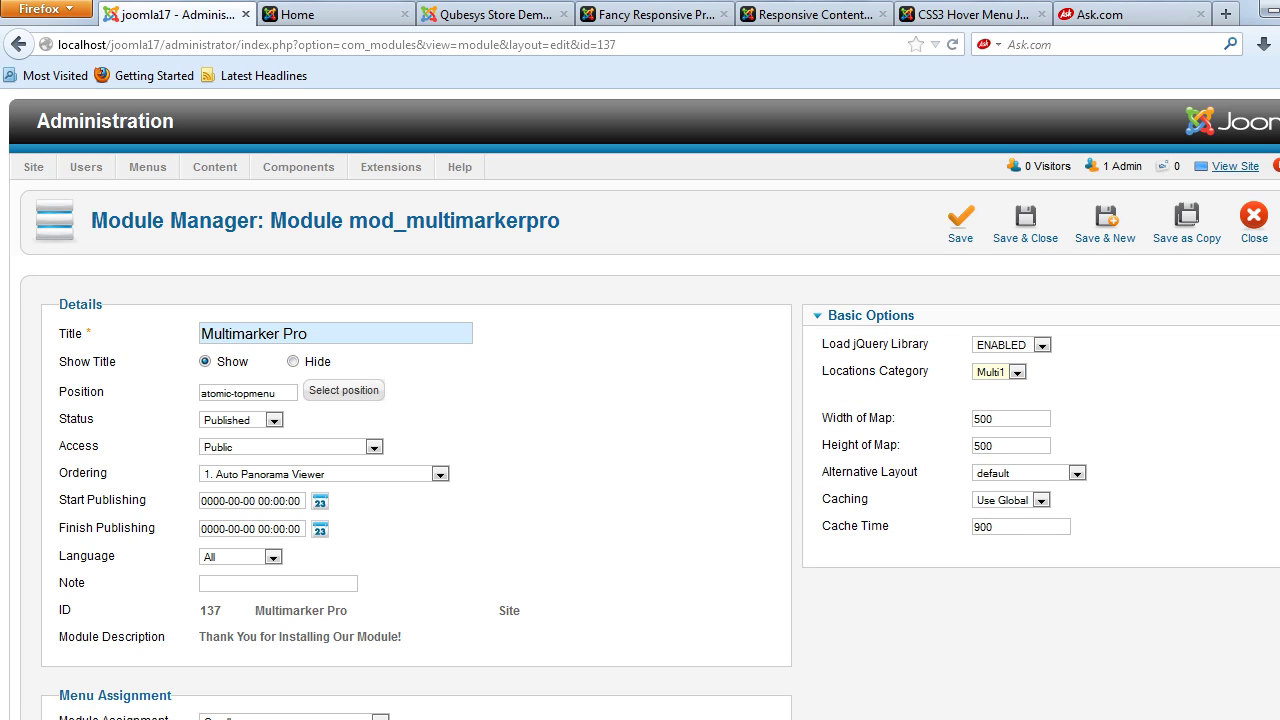
click(1235, 167)
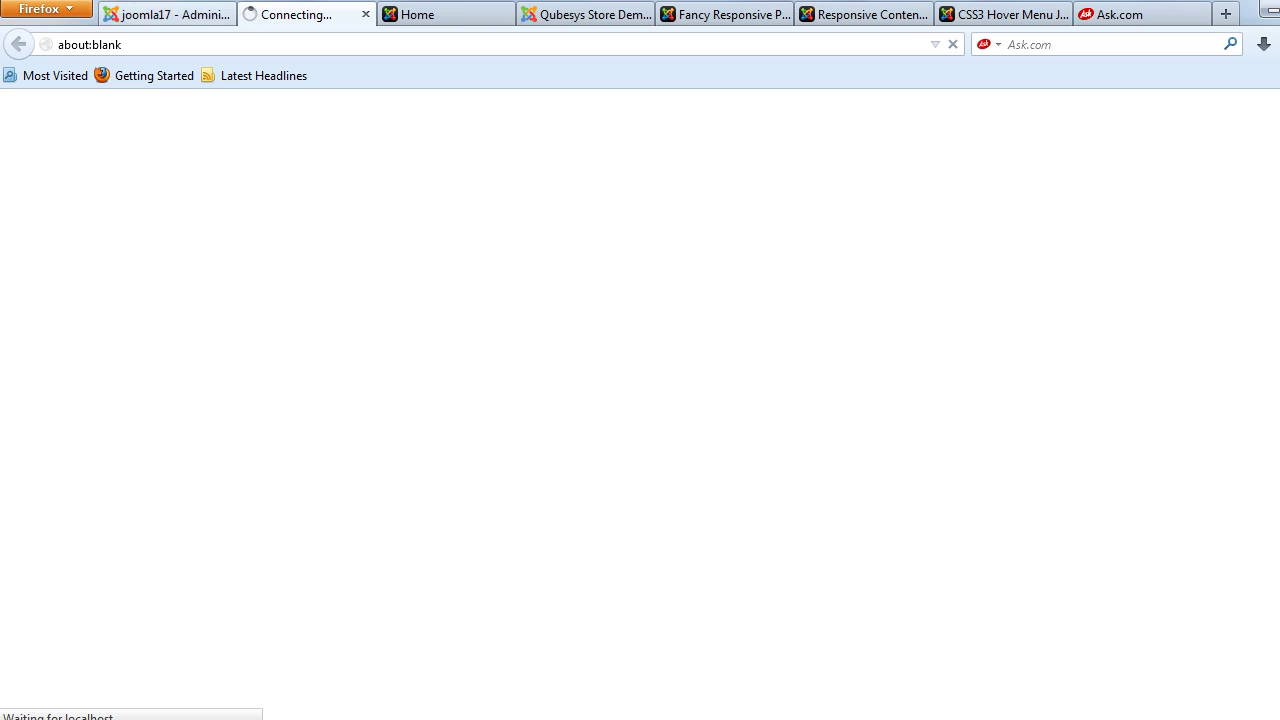
click(160, 14)
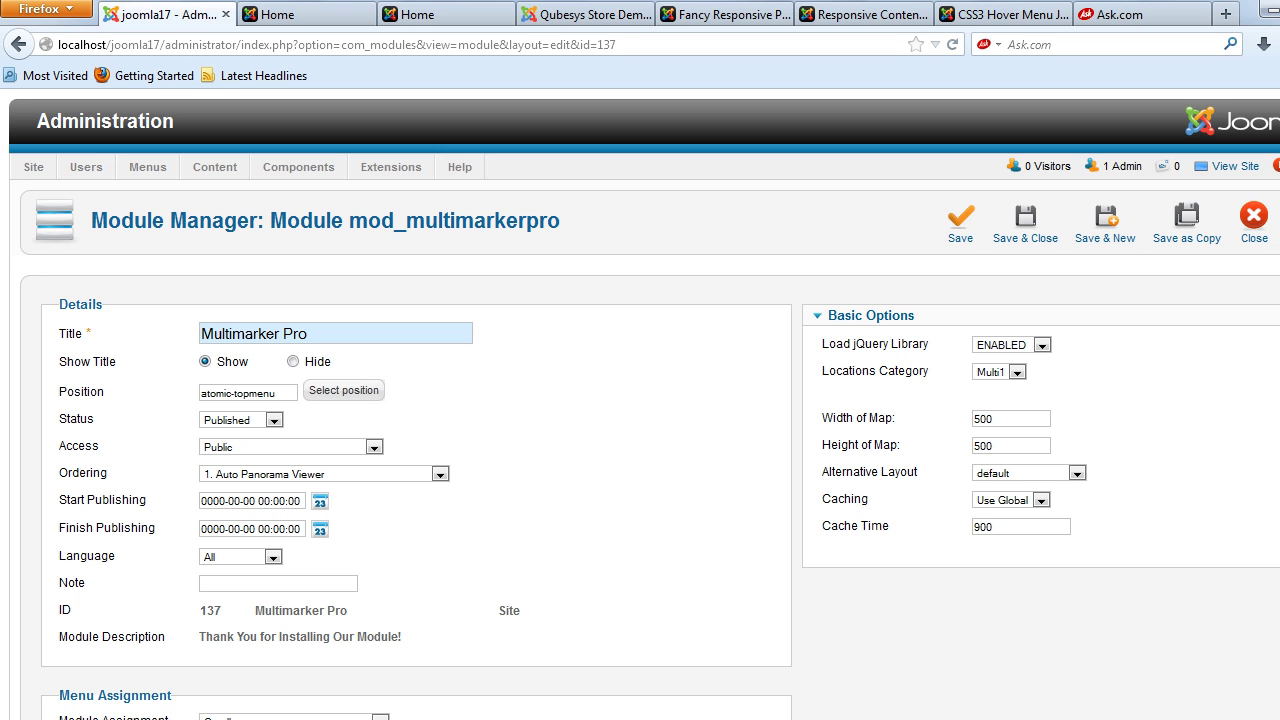
click(960, 222)
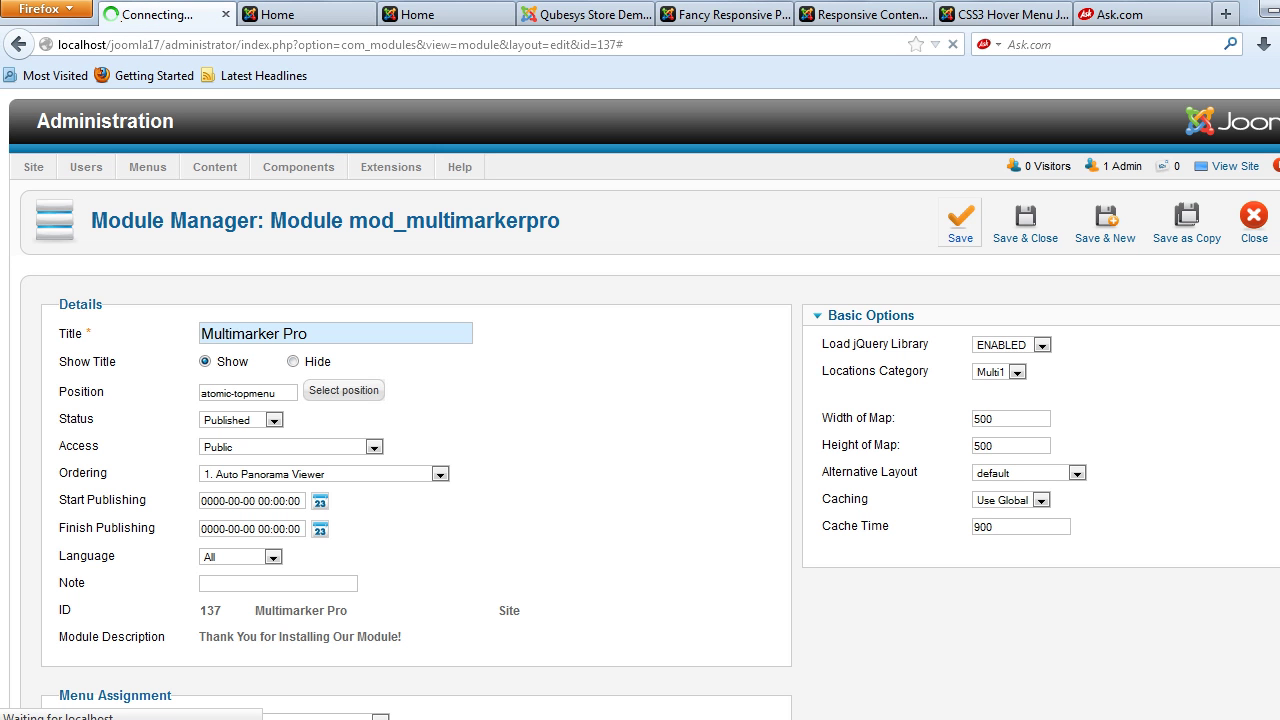
click(307, 14)
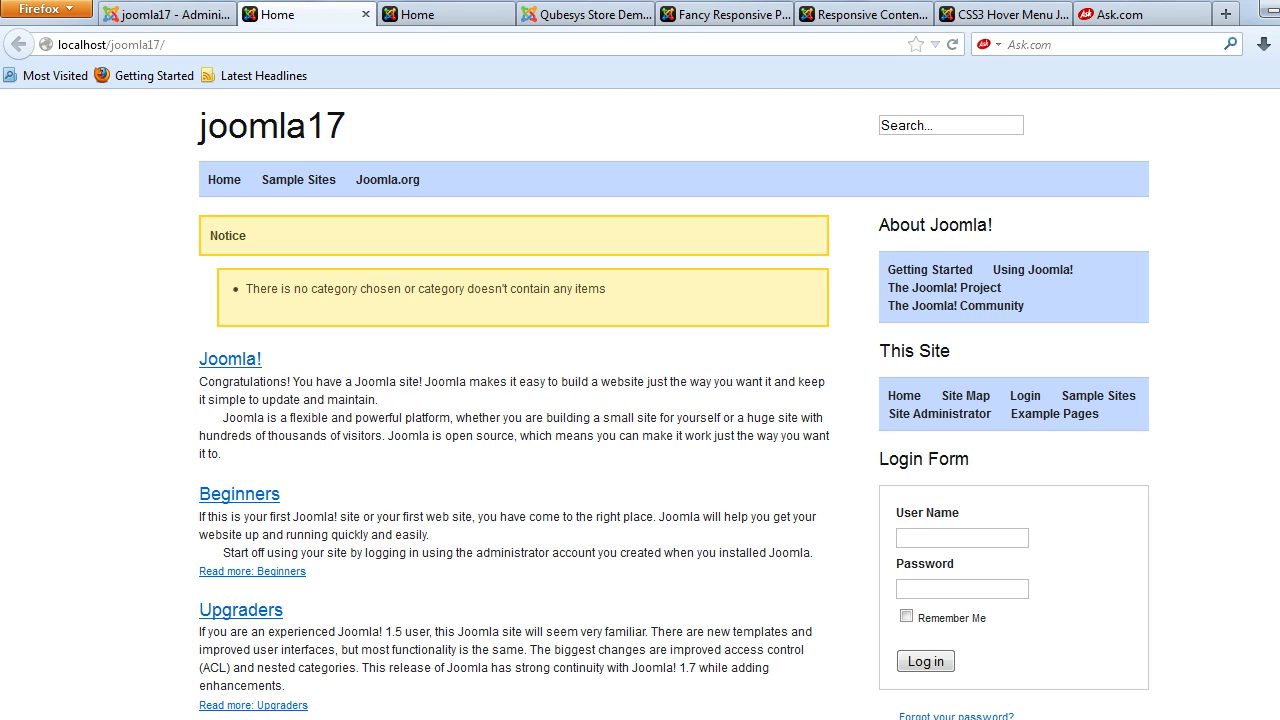
key(F5)
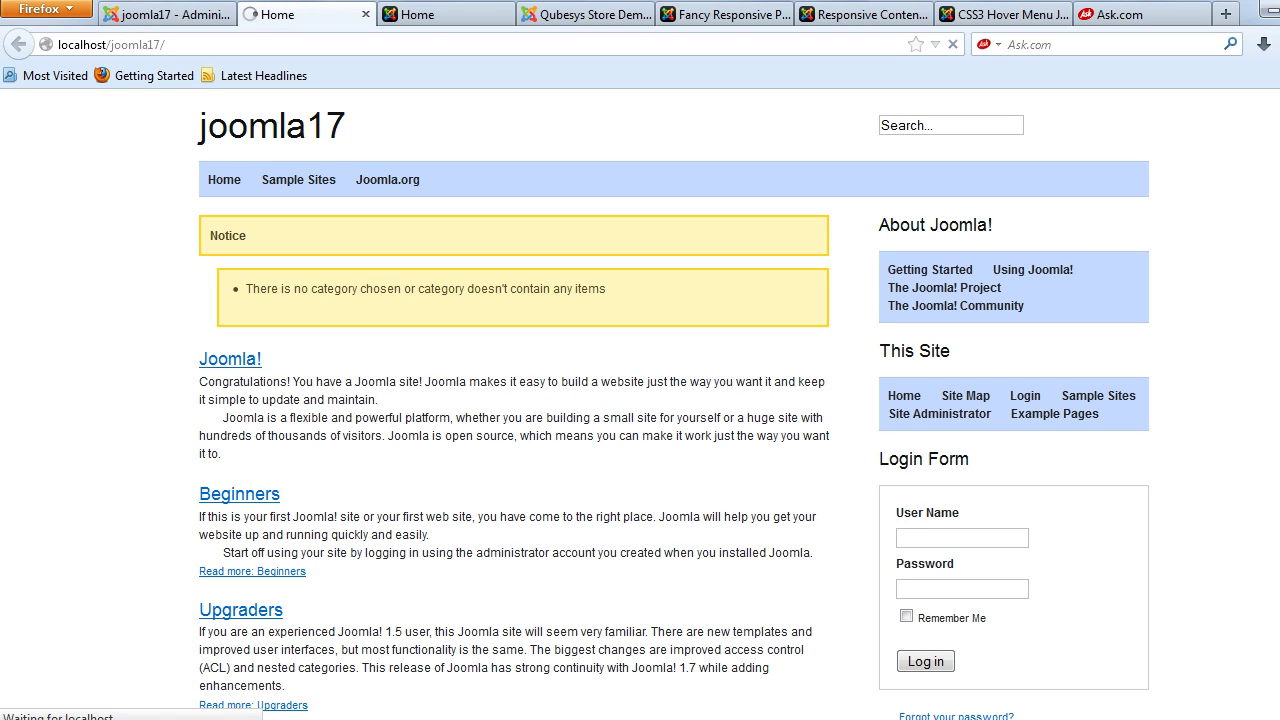